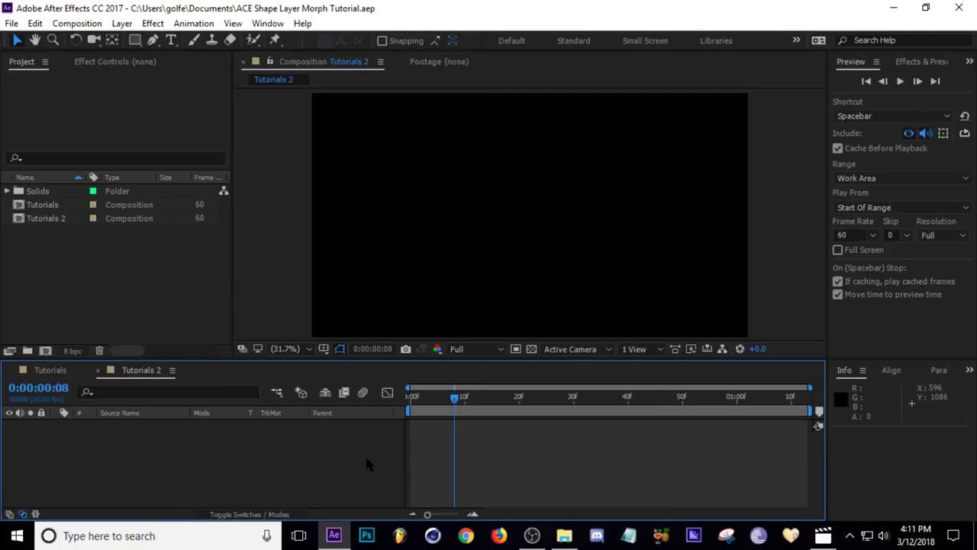
Add a magenta solid layer to the Tutorials 2 composition
{"action": "key", "text": "ctrl+y"}
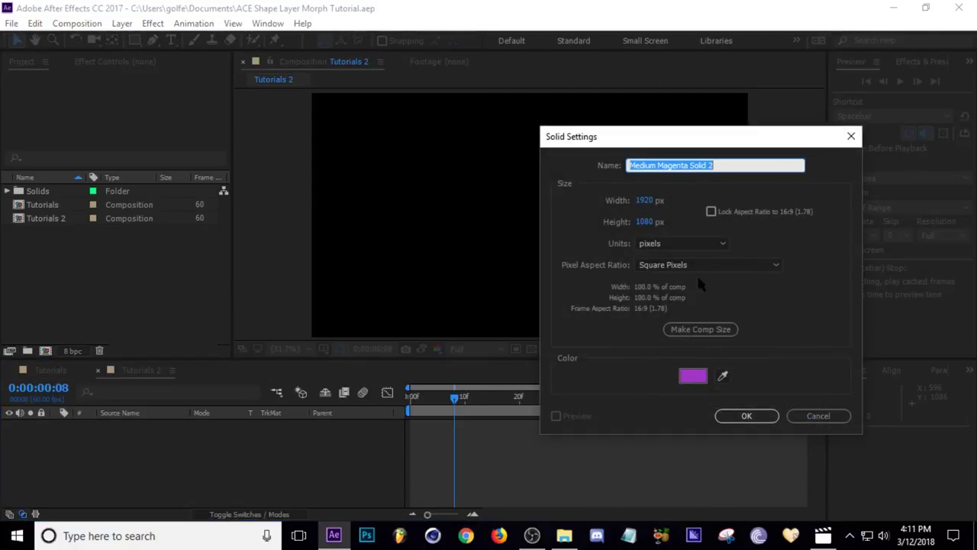
{"action": "left_click", "coordinate": [746, 416]}
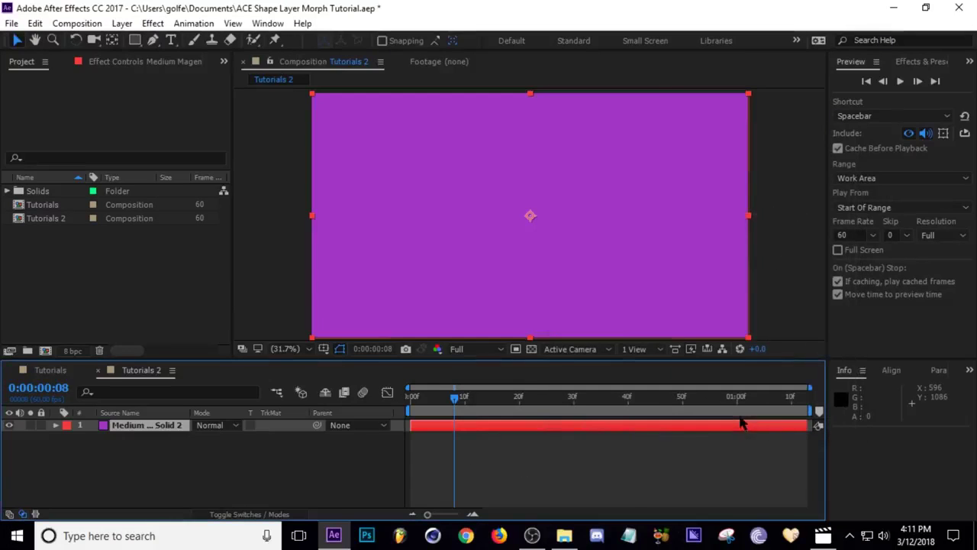
{"action": "left_click", "coordinate": [228, 474]}
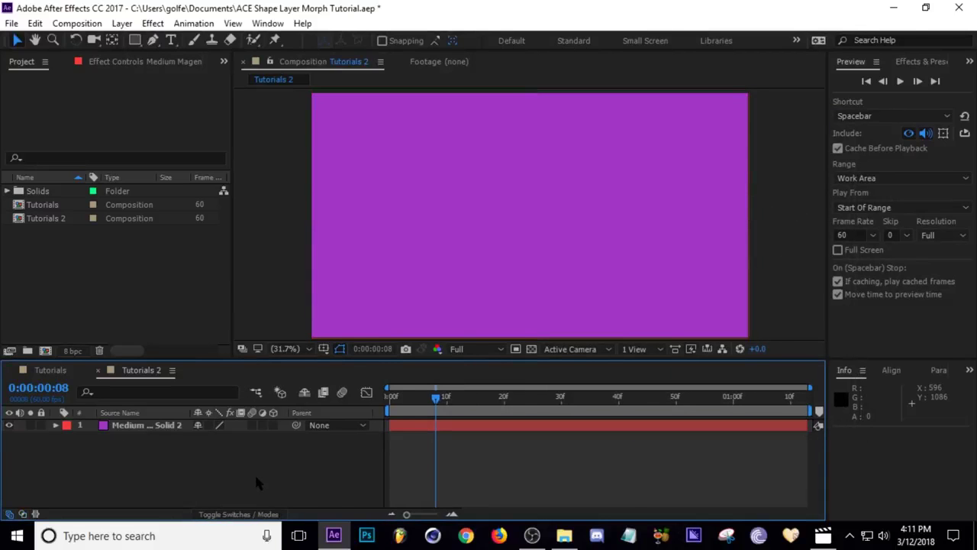
Add a new empty shape layer above the magenta solid
{"action": "left_click", "coordinate": [122, 23]}
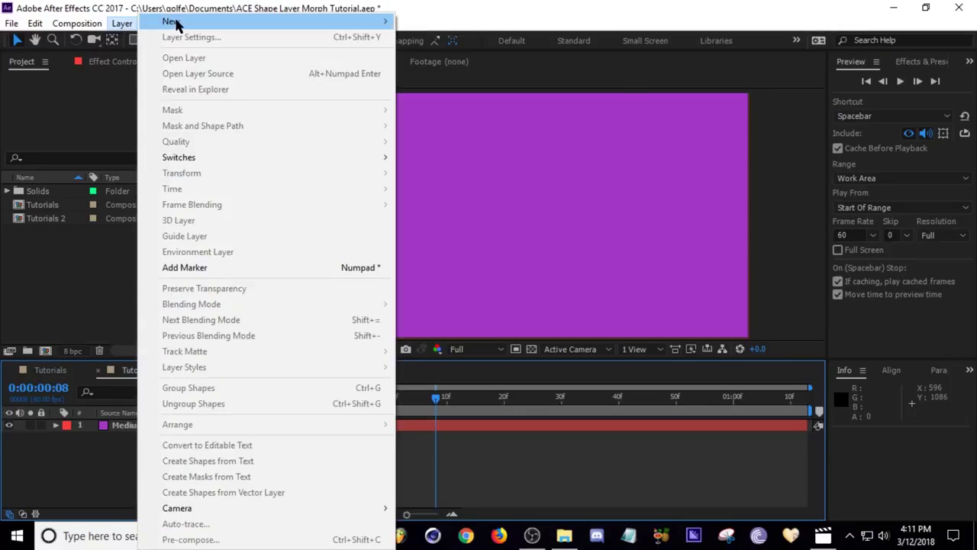
{"action": "mouse_move", "coordinate": [176, 23]}
{"action": "left_click", "coordinate": [543, 100]}
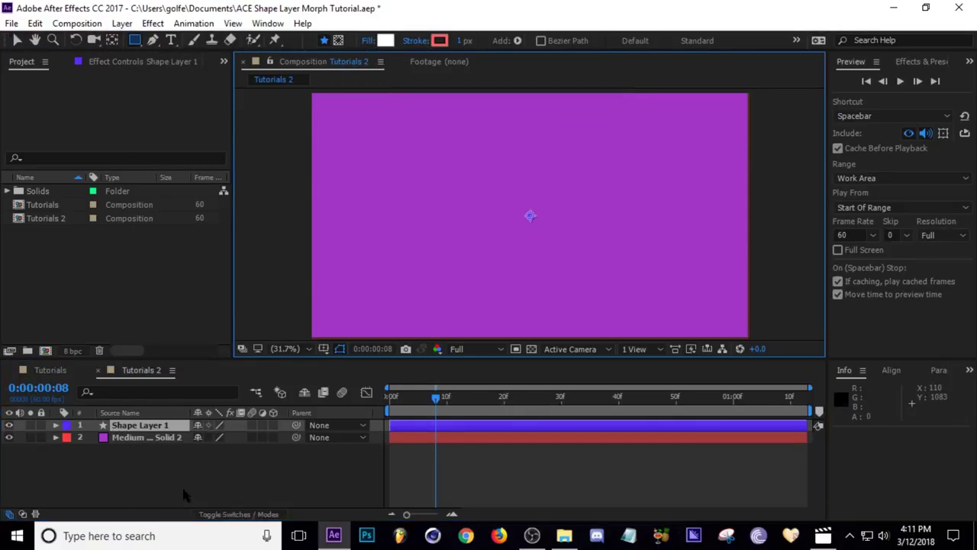
Lock the magenta solid and mark it shy so it's hidden from the timeline
{"action": "left_click", "coordinate": [147, 438]}
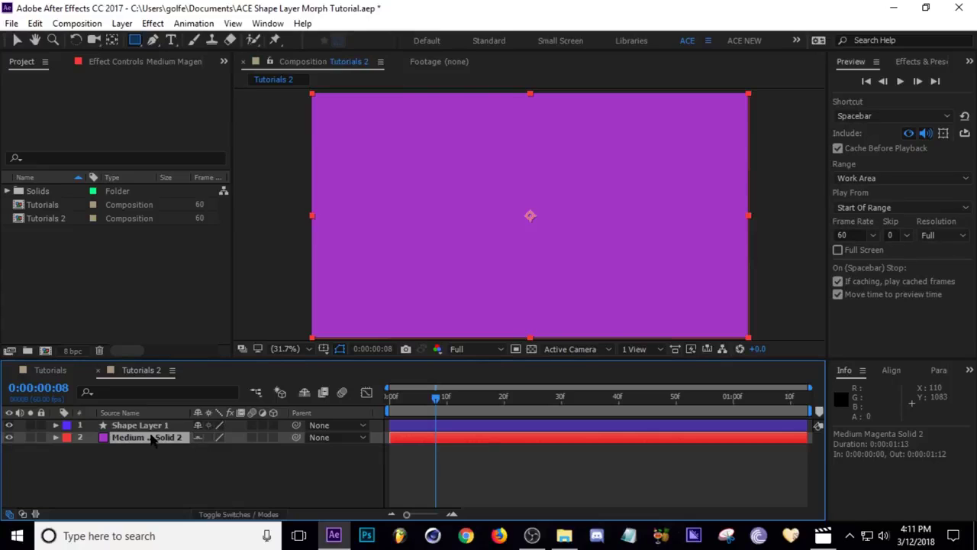
{"action": "left_click", "coordinate": [41, 437]}
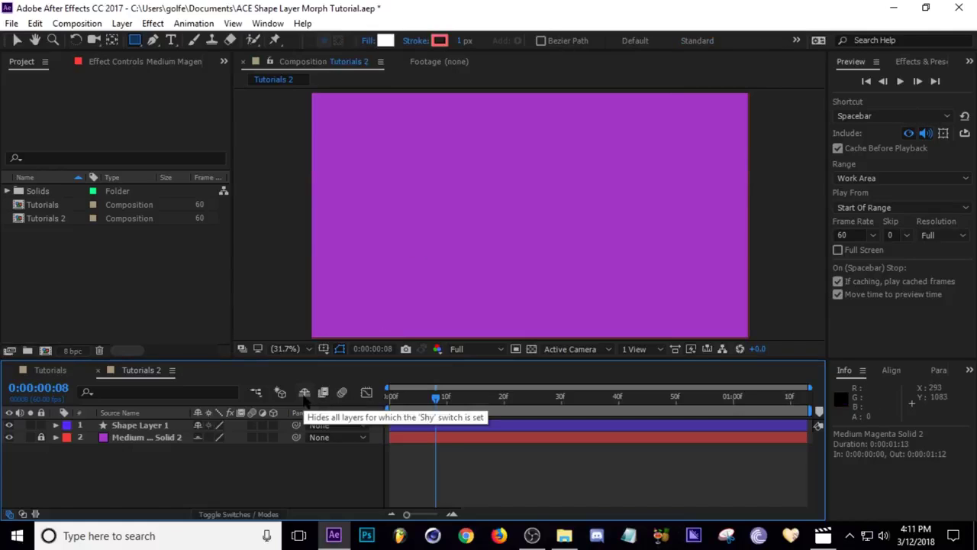
{"action": "left_click", "coordinate": [304, 397]}
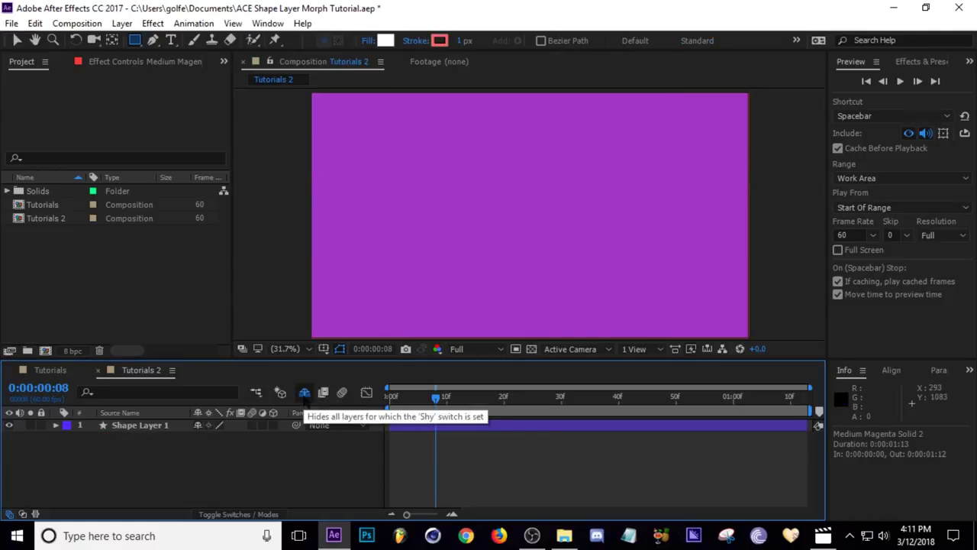
{"action": "left_click", "coordinate": [304, 395]}
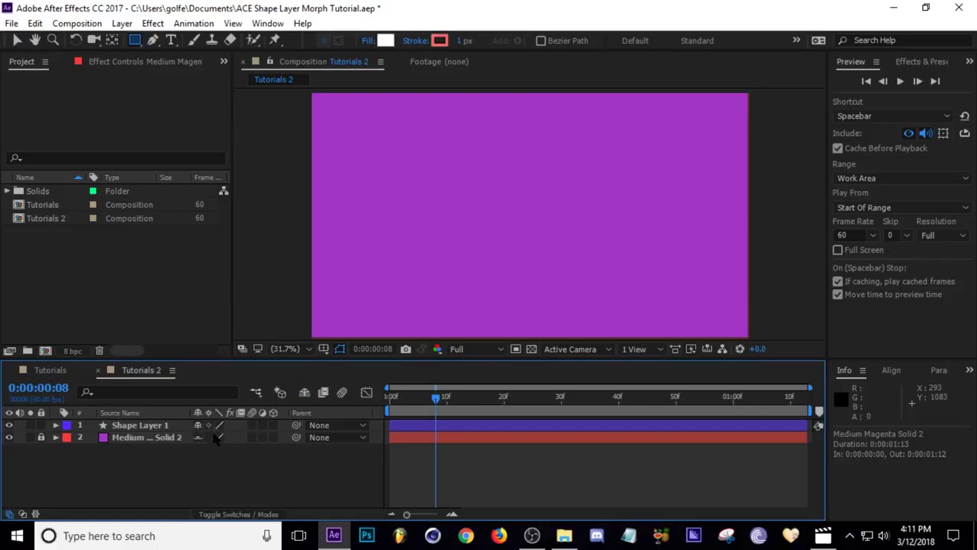
{"action": "left_click", "coordinate": [303, 393]}
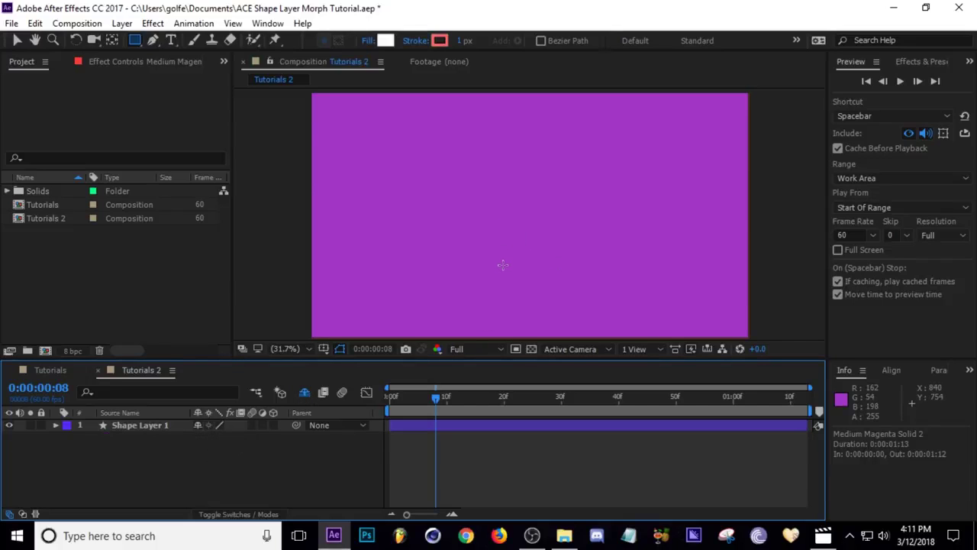
{"action": "key", "text": "v"}
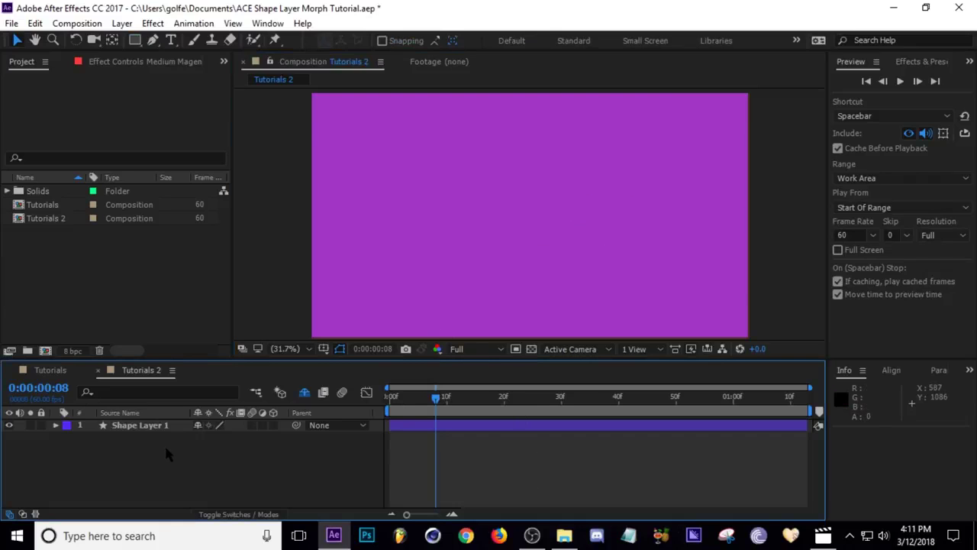
Add an ellipse path to Shape Layer 1 and nest it inside Group 1
{"action": "left_click", "coordinate": [149, 428]}
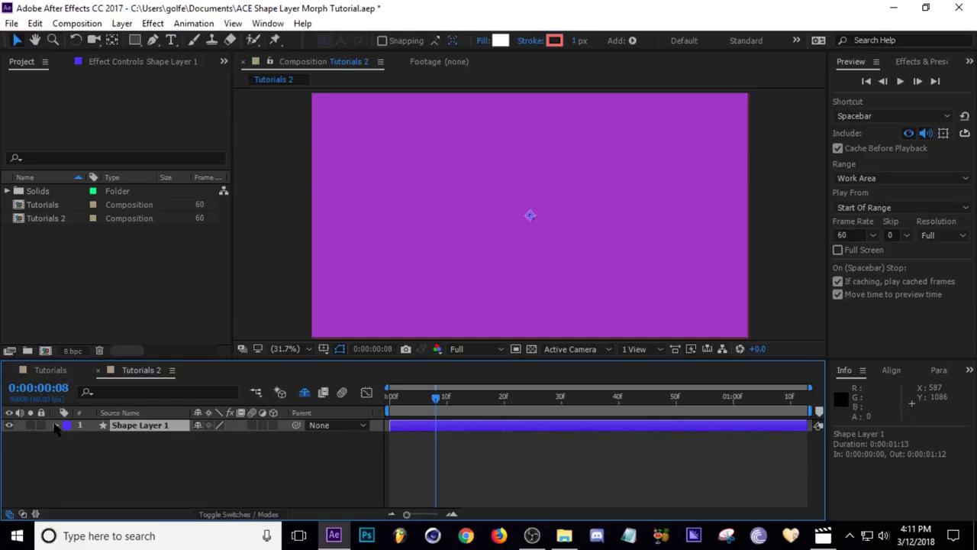
{"action": "left_click", "coordinate": [56, 426]}
{"action": "left_click", "coordinate": [280, 439]}
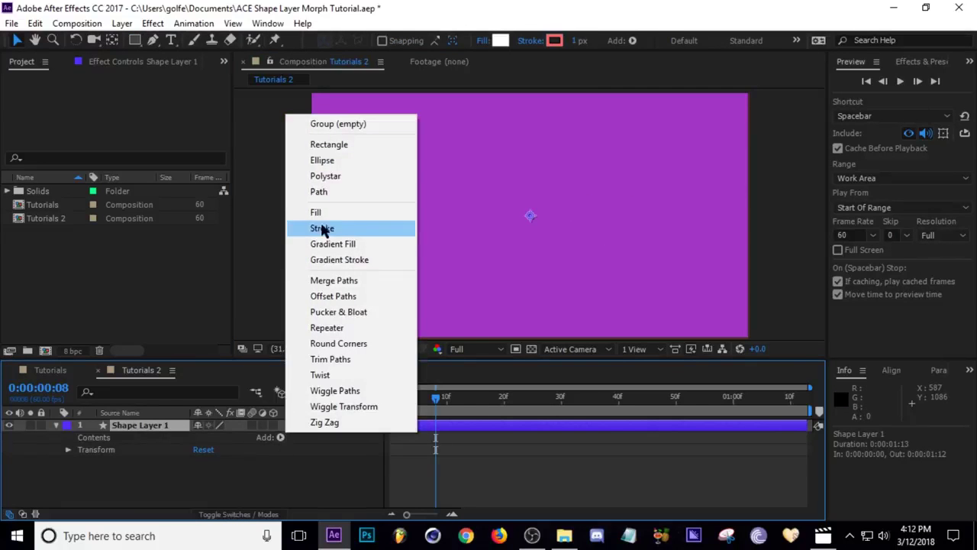
{"action": "left_click", "coordinate": [333, 162]}
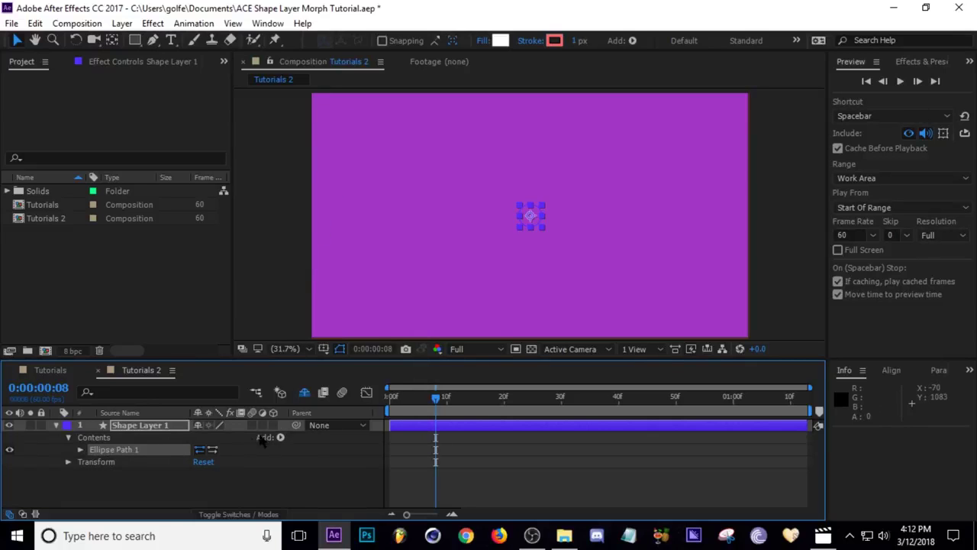
{"action": "left_click", "coordinate": [116, 438]}
{"action": "left_click", "coordinate": [280, 437]}
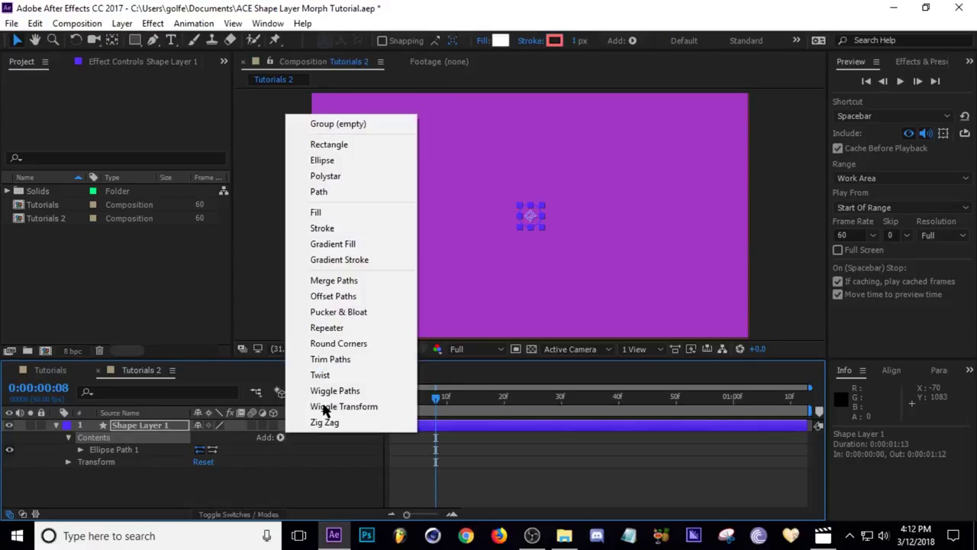
{"action": "left_click", "coordinate": [339, 125]}
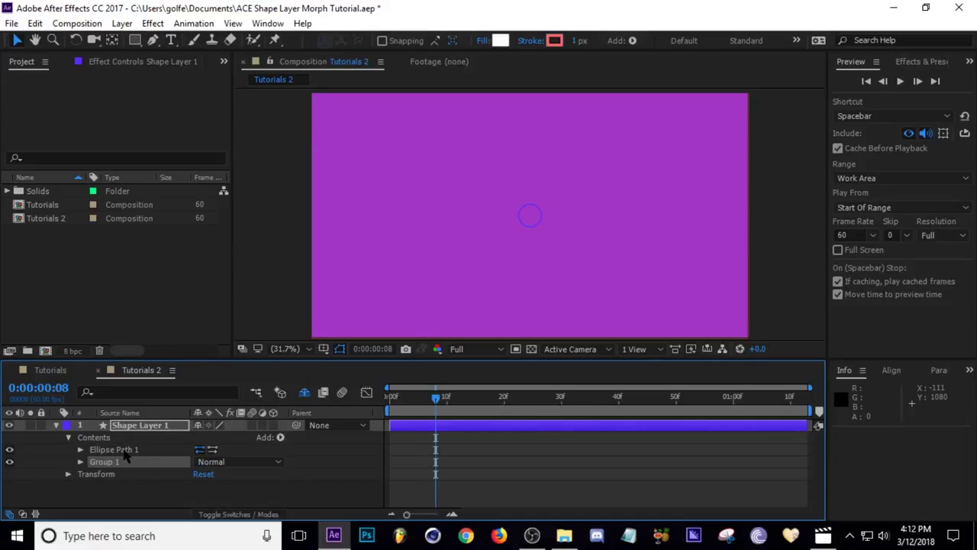
{"action": "left_click_drag", "start_coordinate": [127, 450], "coordinate": [120, 461]}
{"action": "key", "text": "F2"}
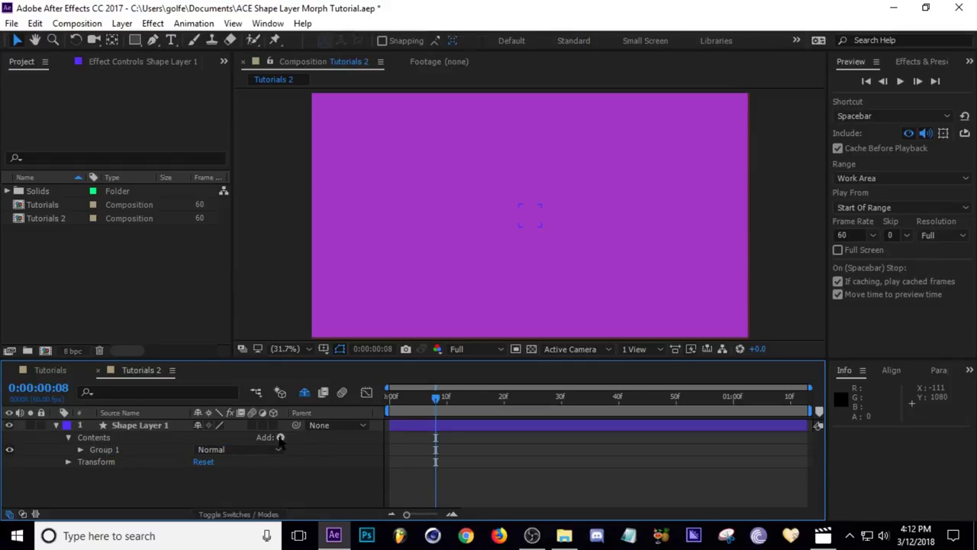
Add a rectangle path and nest it inside a second group, Group 2
{"action": "left_click", "coordinate": [280, 437]}
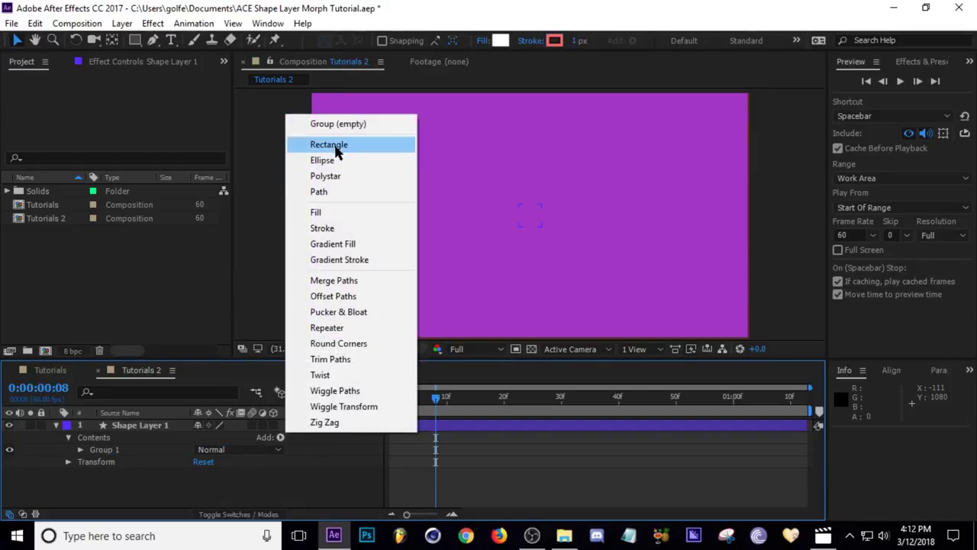
{"action": "left_click", "coordinate": [339, 146]}
{"action": "left_click", "coordinate": [119, 440]}
{"action": "left_click", "coordinate": [280, 438]}
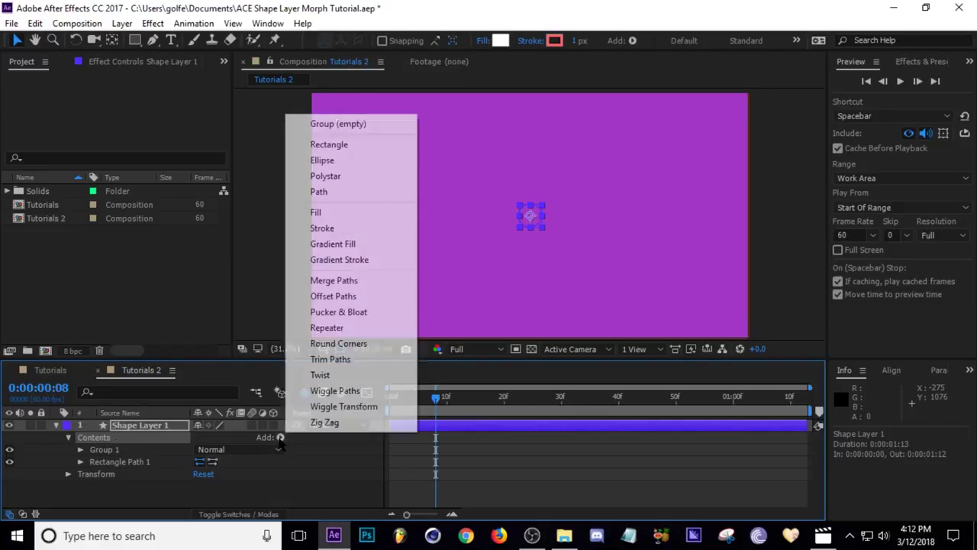
{"action": "left_click", "coordinate": [336, 124]}
{"action": "left_click_drag", "start_coordinate": [122, 462], "coordinate": [120, 474]}
Add a polystar path and nest it inside a third group, Group 3
{"action": "left_click", "coordinate": [110, 437]}
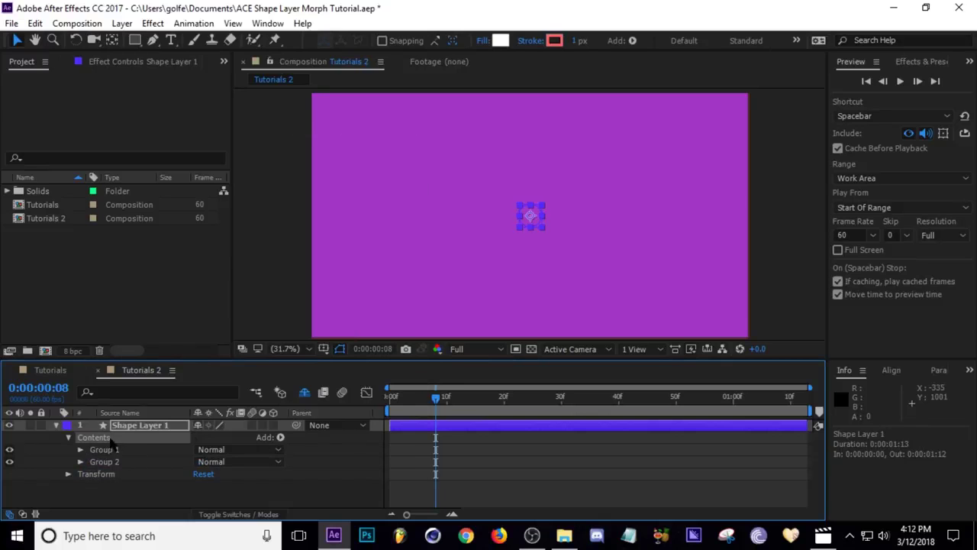
{"action": "left_click", "coordinate": [280, 437]}
{"action": "left_click", "coordinate": [343, 176]}
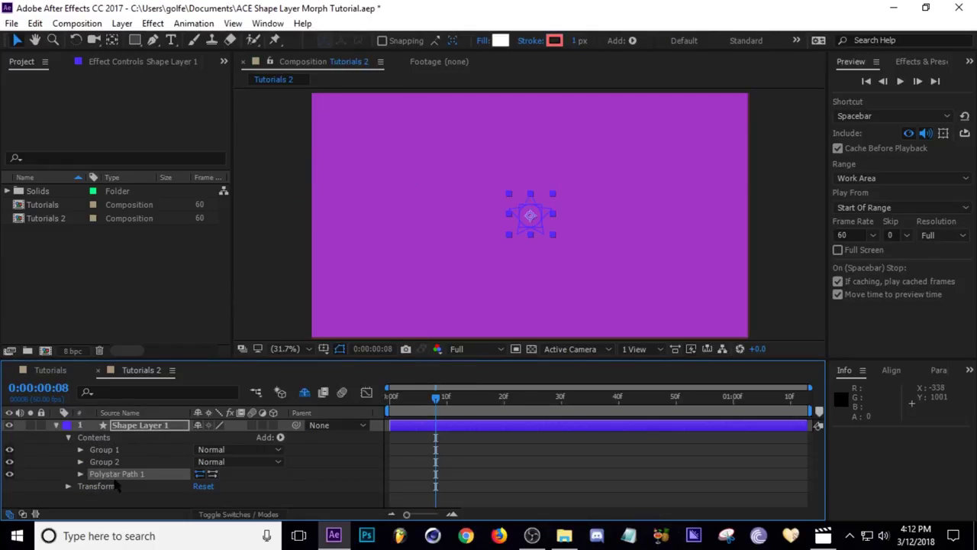
{"action": "left_click", "coordinate": [99, 437]}
{"action": "left_click", "coordinate": [280, 438]}
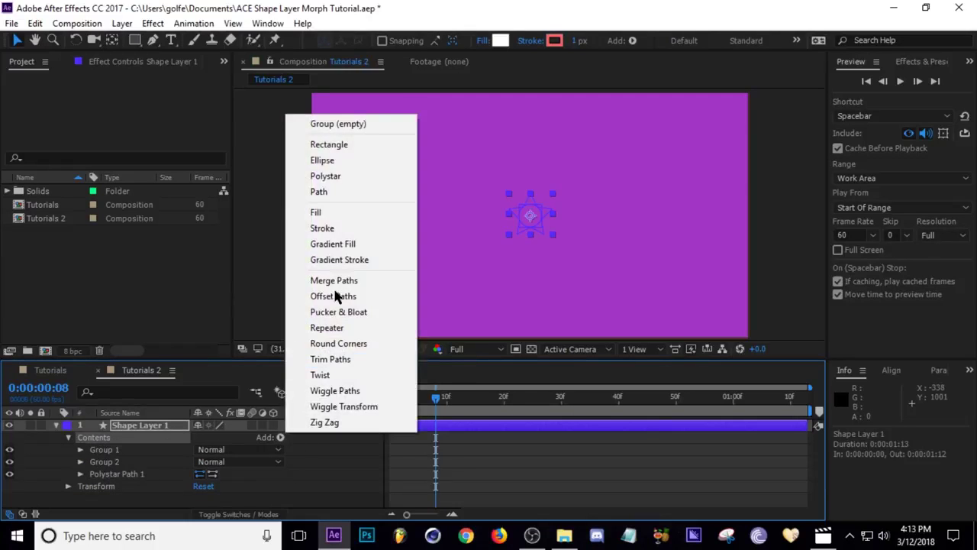
{"action": "left_click", "coordinate": [335, 124]}
{"action": "mouse_move", "coordinate": [122, 474]}
{"action": "left_mouse_down"}
{"action": "mouse_move", "coordinate": [131, 481]}
{"action": "mouse_move", "coordinate": [118, 487]}
{"action": "left_mouse_up"}
Rename Group 1 to Circle and Group 2 to Rec, then begin renaming Group 3
{"action": "left_click", "coordinate": [118, 450]}
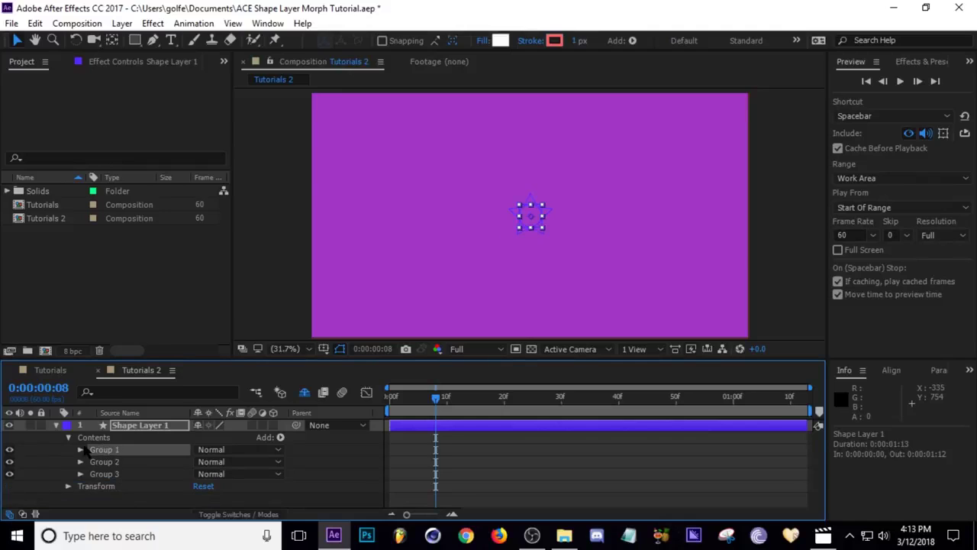
{"action": "left_click", "coordinate": [81, 450]}
{"action": "left_click", "coordinate": [80, 449]}
{"action": "key", "text": "Return"}
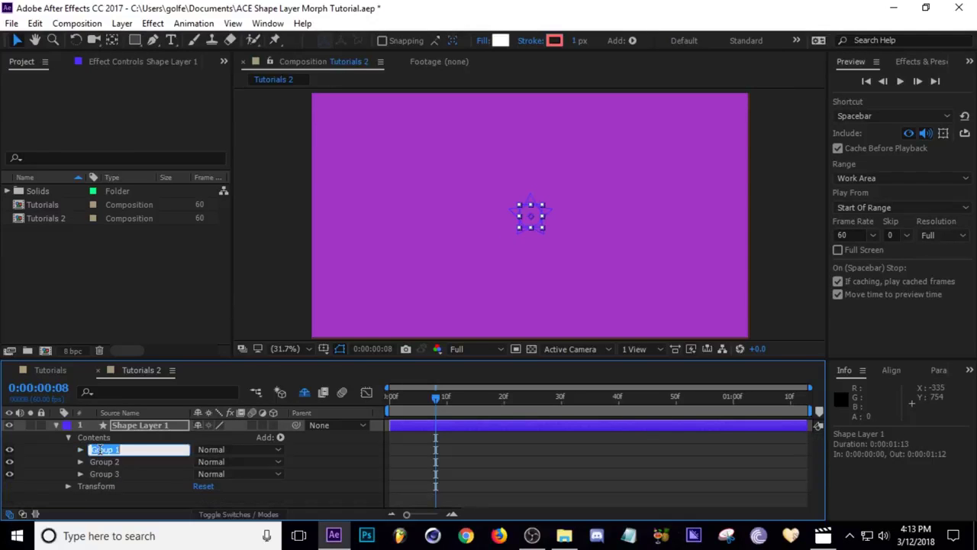
{"action": "type", "text": "Circle"}
{"action": "key", "text": "Return"}
{"action": "left_click", "coordinate": [104, 462]}
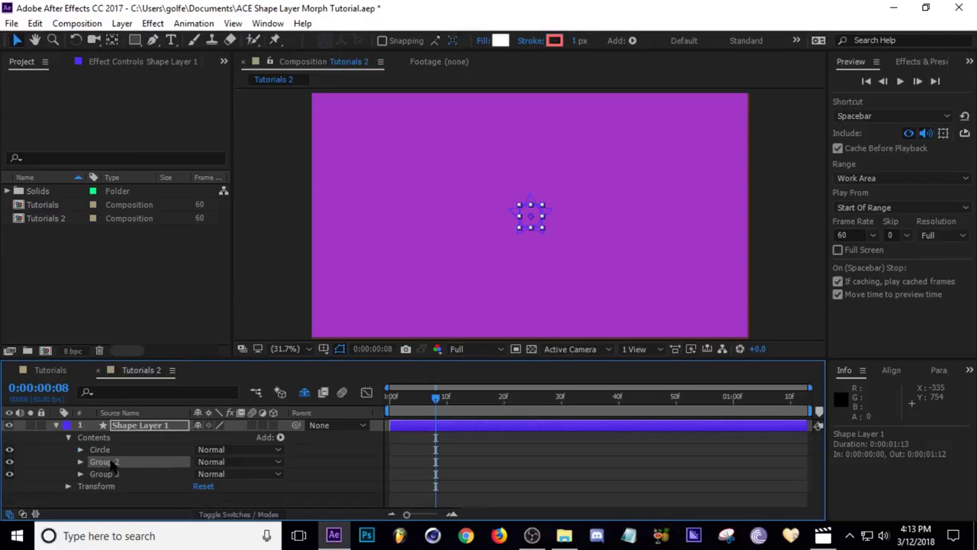
{"action": "key", "text": "Return"}
{"action": "type", "text": "Rec"}
{"action": "key", "text": "Return"}
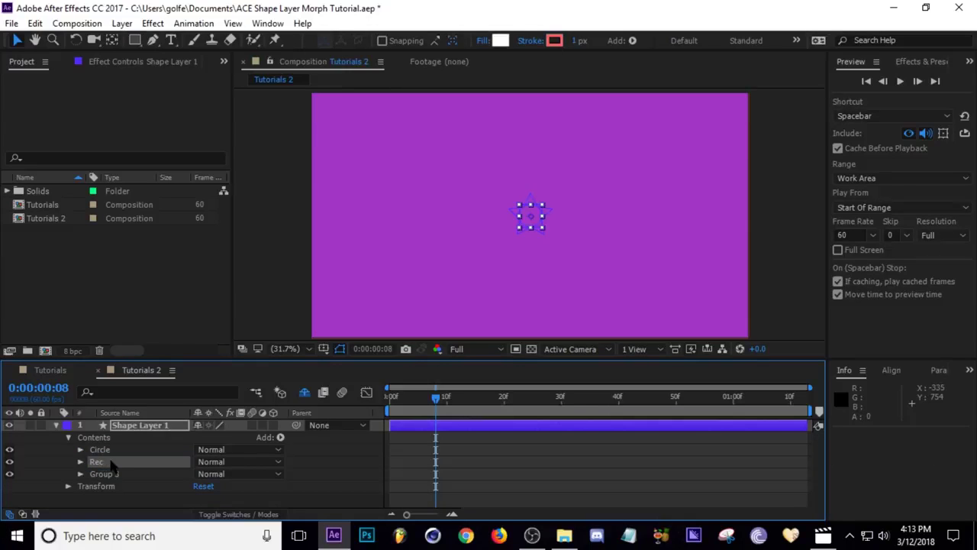
{"action": "left_click", "coordinate": [106, 474]}
{"action": "key", "text": "Return"}
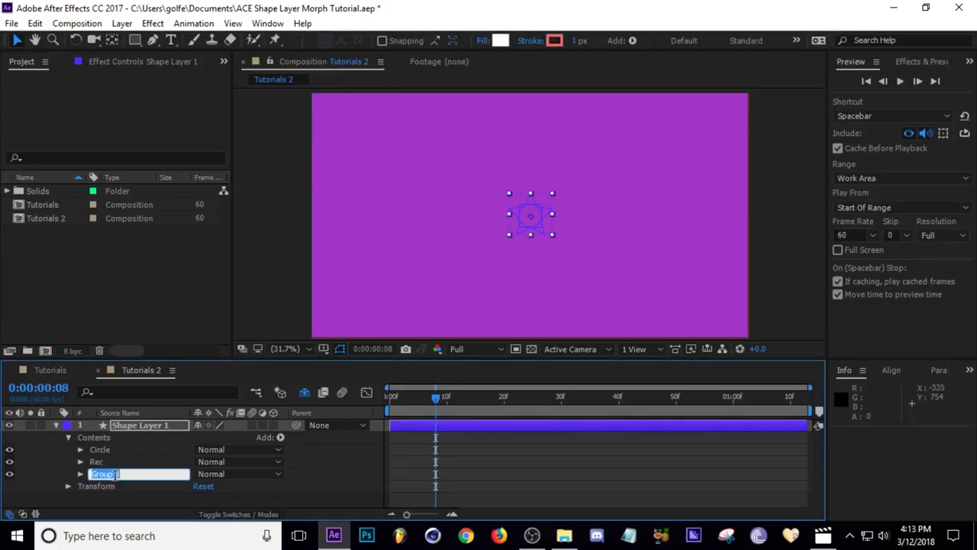
Name the third group triangle and give the Circle group a white fill
{"action": "type", "text": "triangle"}
{"action": "key", "text": "Return"}
{"action": "left_click", "coordinate": [100, 452]}
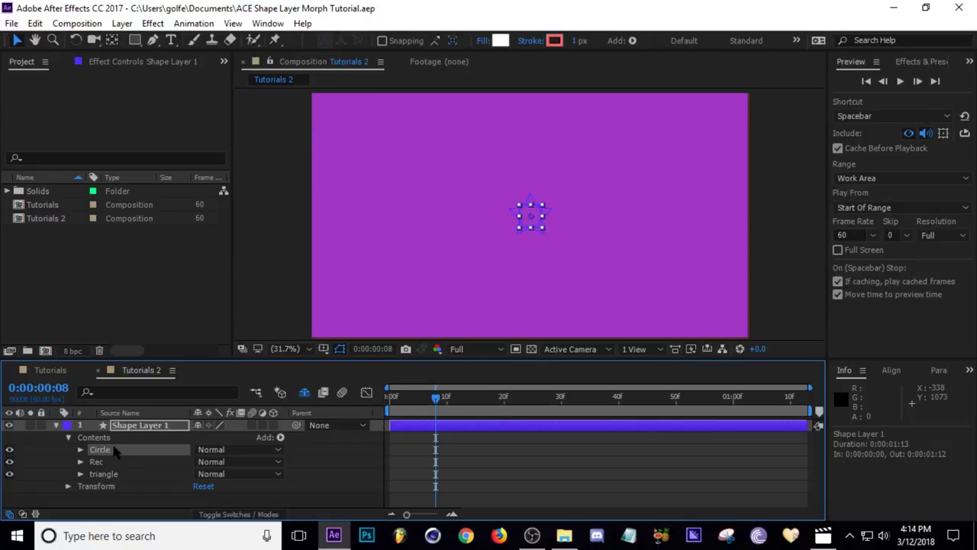
{"action": "left_click", "coordinate": [280, 438]}
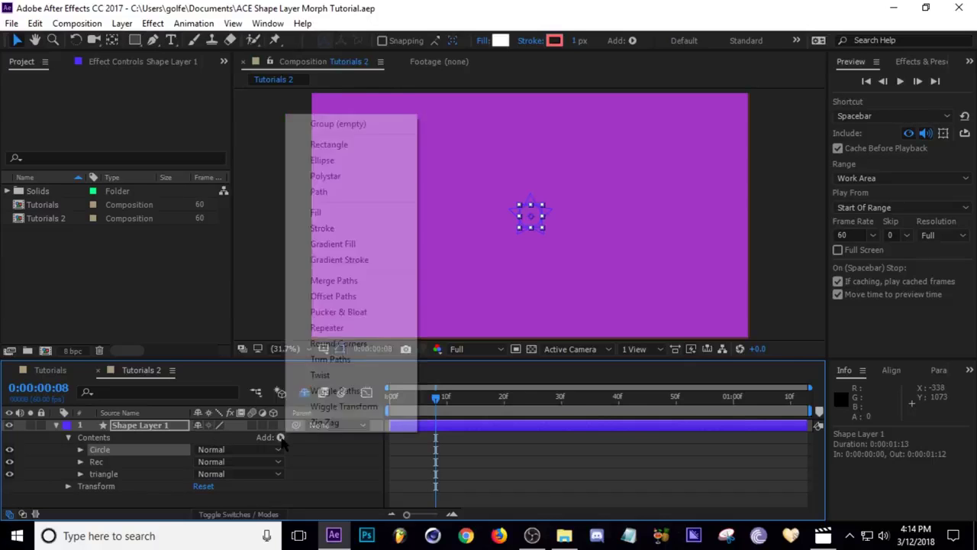
{"action": "left_click", "coordinate": [328, 214]}
{"action": "left_click", "coordinate": [500, 39]}
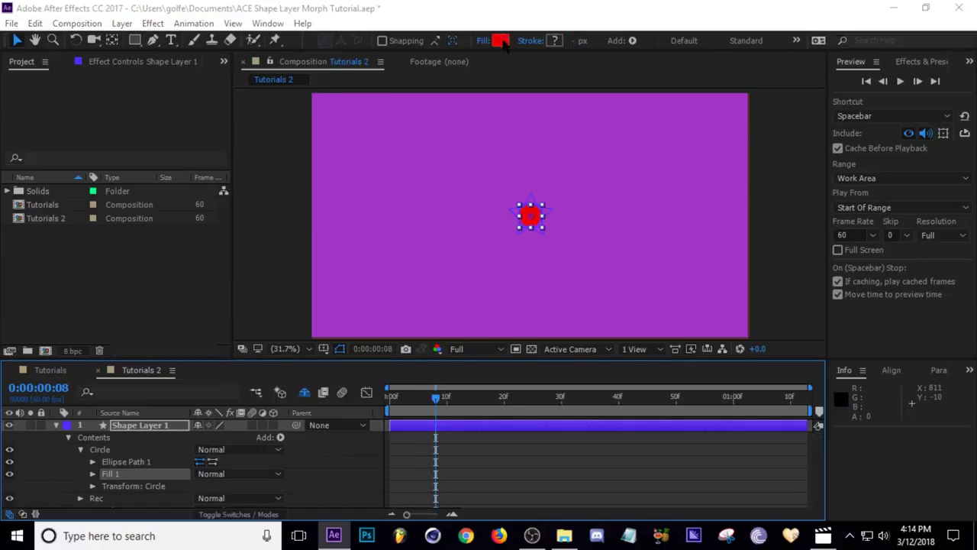
{"action": "left_click", "coordinate": [601, 311]}
{"action": "key", "text": "Return"}
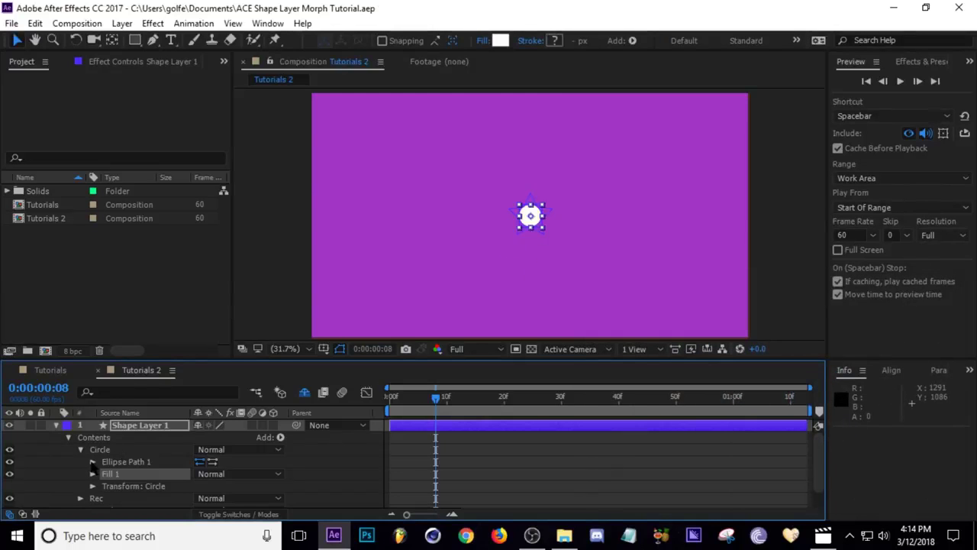
Set the circle's Ellipse Path 1 size to 400 × 400
{"action": "left_click", "coordinate": [92, 461]}
{"action": "left_click", "coordinate": [297, 475]}
{"action": "left_click", "coordinate": [229, 473]}
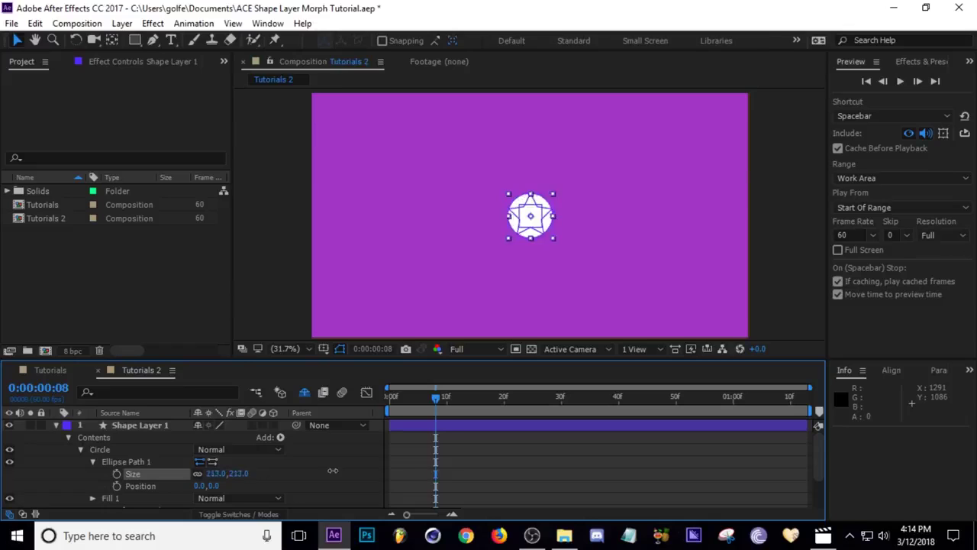
{"action": "left_click_drag", "start_coordinate": [333, 470], "coordinate": [450, 461]}
{"action": "left_click", "coordinate": [240, 473]}
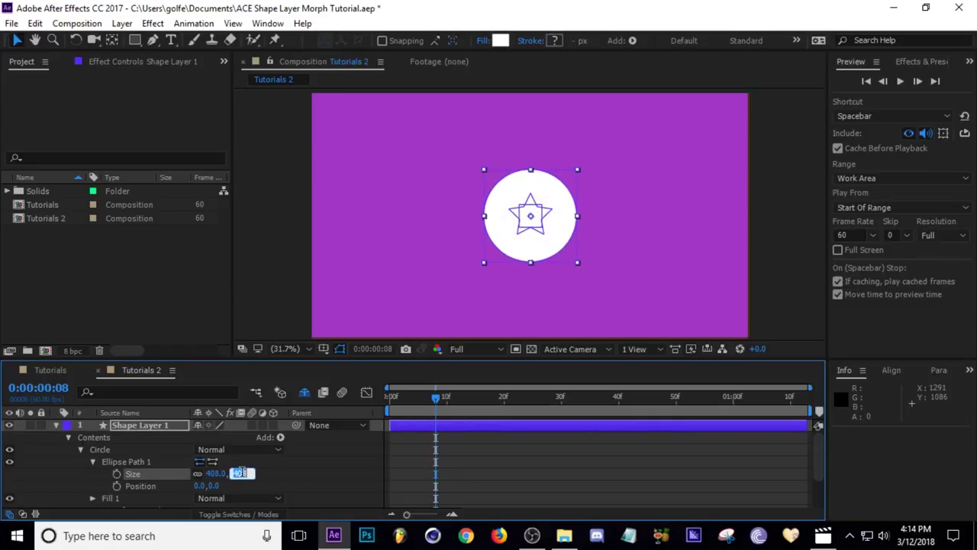
{"action": "type", "text": "400"}
{"action": "key", "text": "Return"}
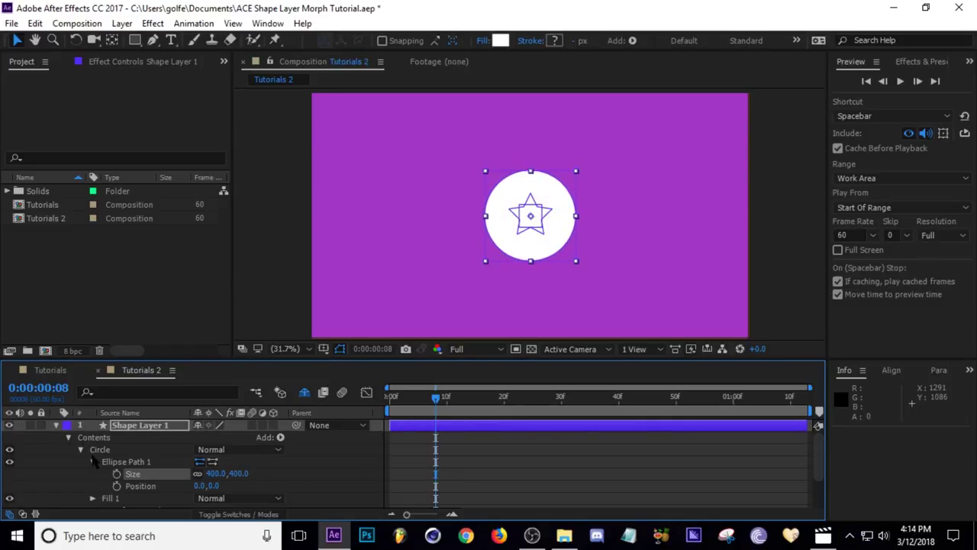
{"action": "left_click", "coordinate": [92, 462]}
Set the Rec group's Rectangle Path 1 size to 400 × 400
{"action": "left_click", "coordinate": [80, 449]}
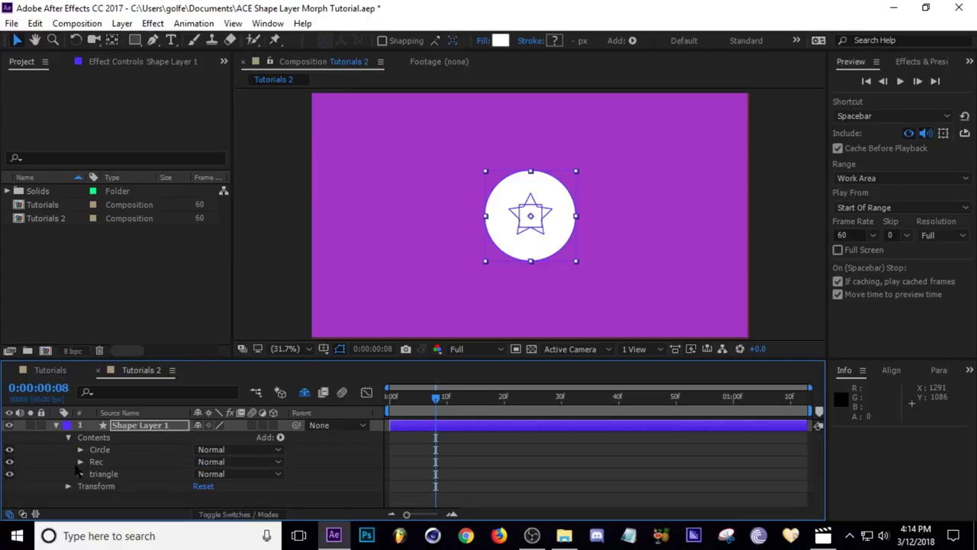
{"action": "left_click", "coordinate": [80, 461]}
{"action": "left_click", "coordinate": [93, 474]}
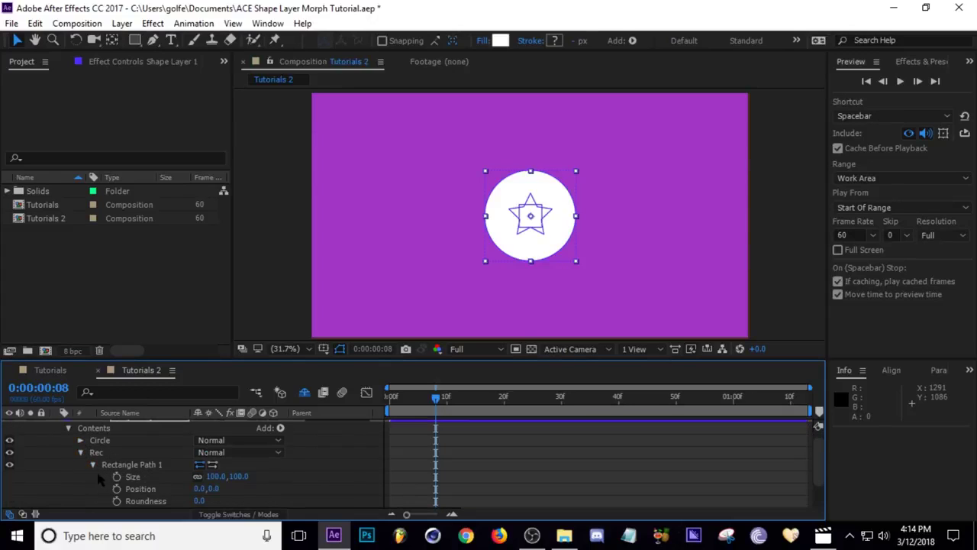
{"action": "scroll", "coordinate": [190, 458], "scroll_direction": "down", "scroll_amount": 2}
{"action": "left_click", "coordinate": [239, 441]}
{"action": "type", "text": "40"}
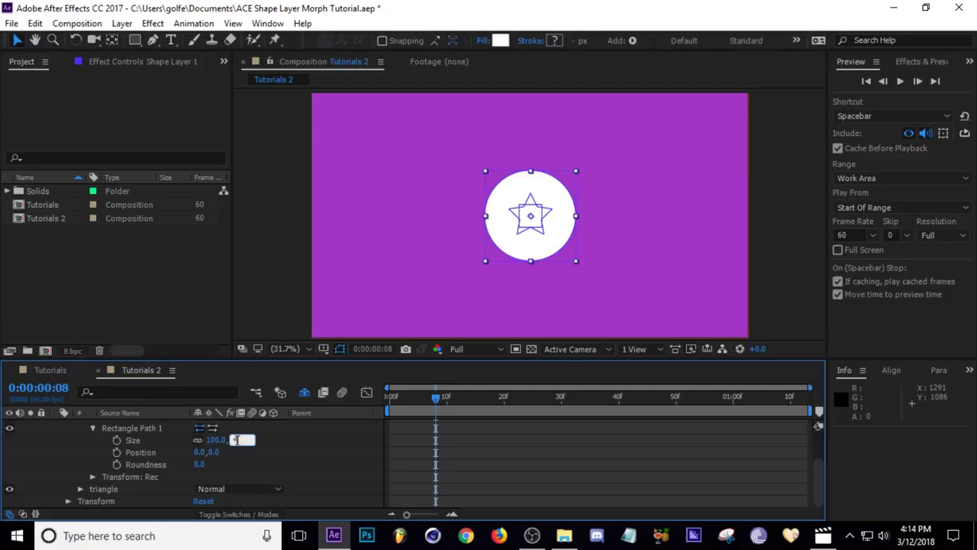
{"action": "key", "text": "Return"}
{"action": "left_click", "coordinate": [232, 440]}
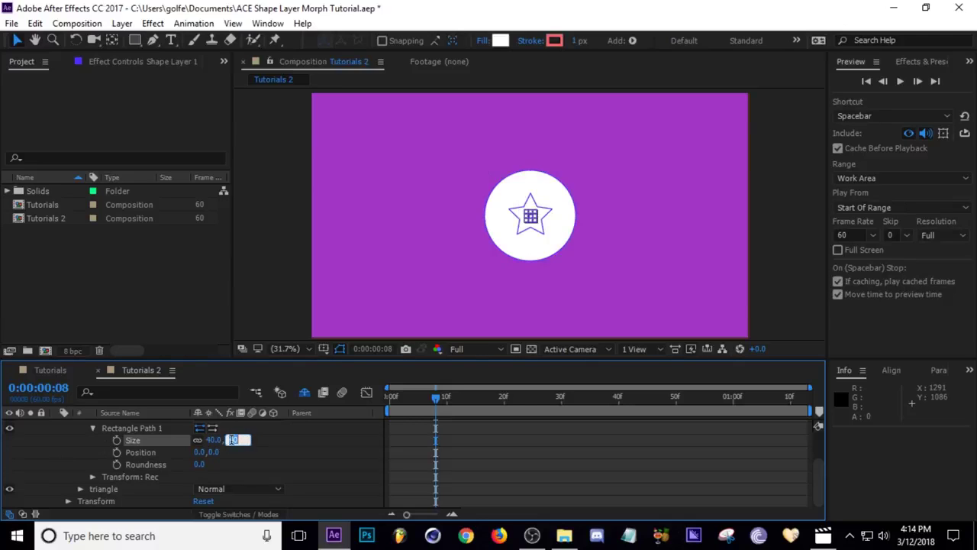
{"action": "type", "text": "4"}
{"action": "key", "text": "Return"}
{"action": "scroll", "coordinate": [142, 456], "scroll_direction": "up", "scroll_amount": 2}
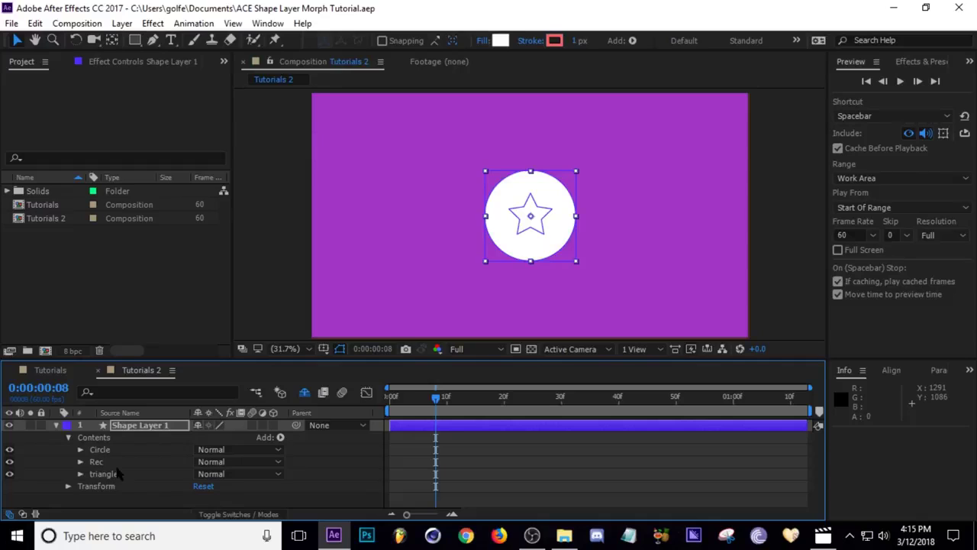
Set the triangle group's Polystar Path 1 to 3 points to form a triangle
{"action": "left_click", "coordinate": [118, 474]}
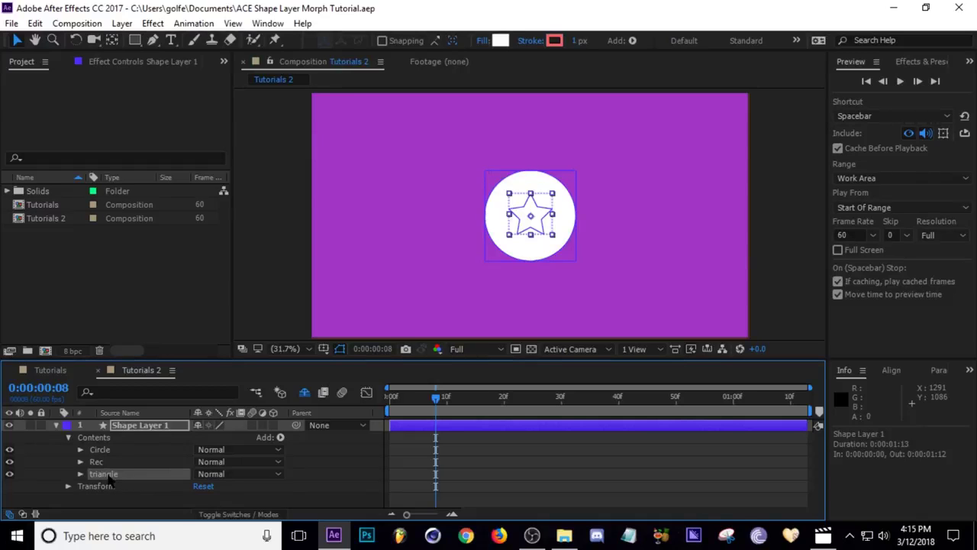
{"action": "left_click", "coordinate": [81, 473]}
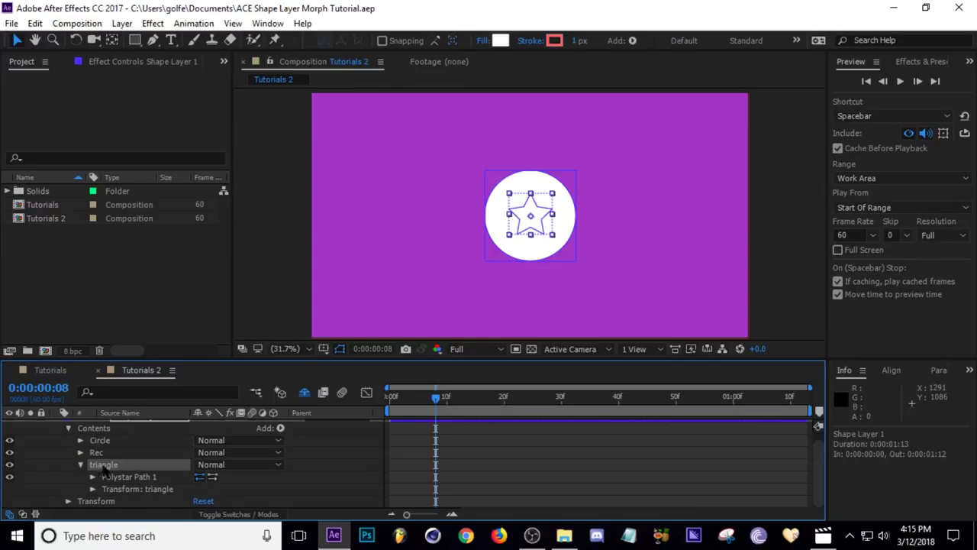
{"action": "left_click", "coordinate": [92, 477]}
{"action": "left_click", "coordinate": [198, 450]}
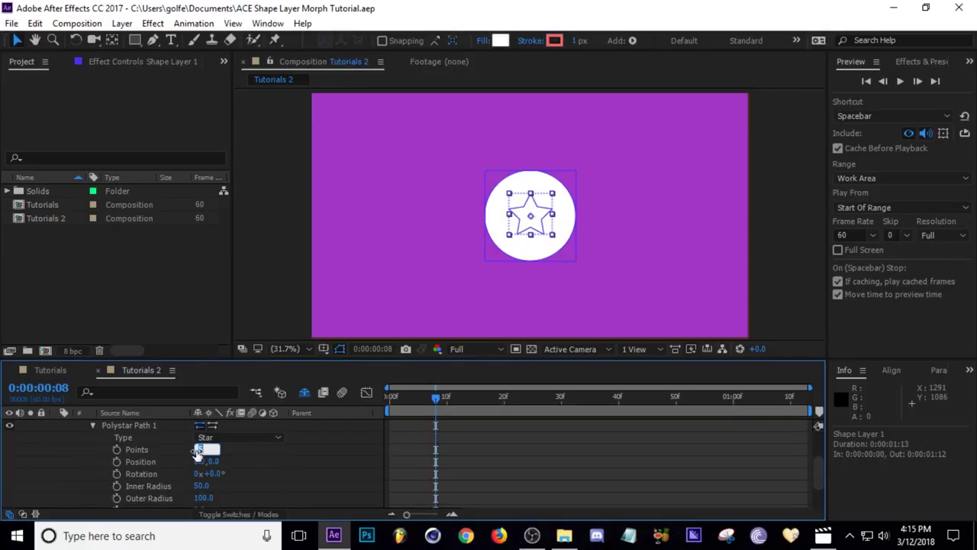
{"action": "type", "text": "3"}
{"action": "key", "text": "Tab"}
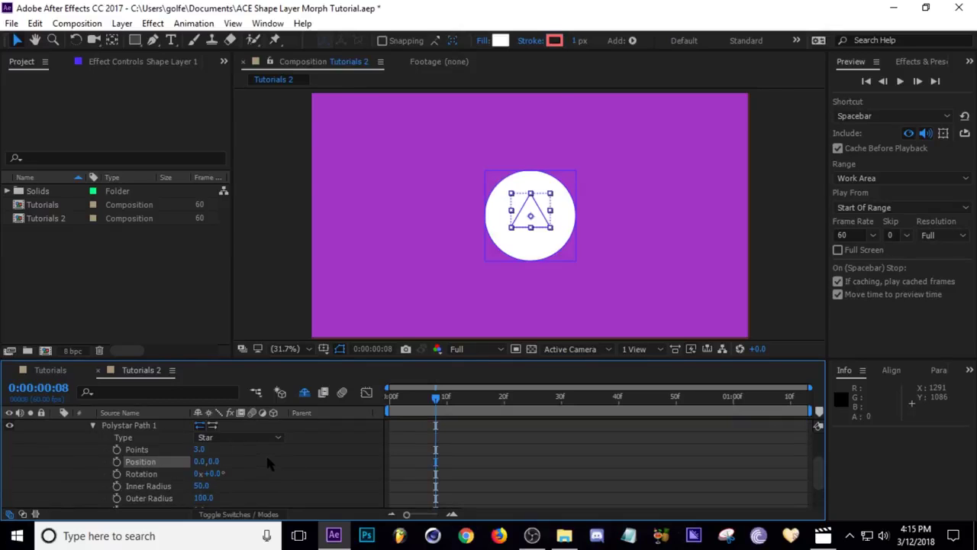
{"action": "left_click", "coordinate": [93, 425]}
{"action": "left_click", "coordinate": [80, 474]}
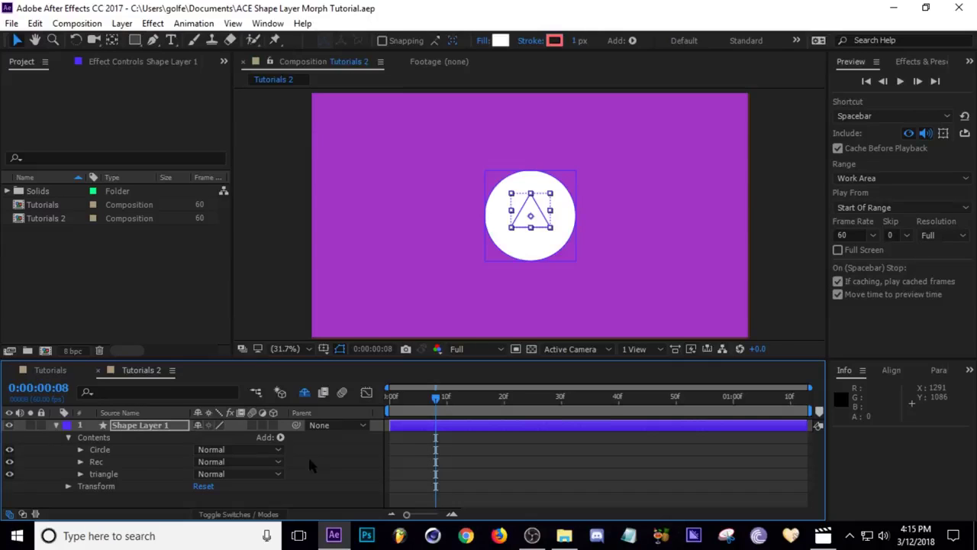
Convert the circle's ellipse to a Bezier path and add a Path keyframe at frame 8
{"action": "left_click", "coordinate": [81, 450]}
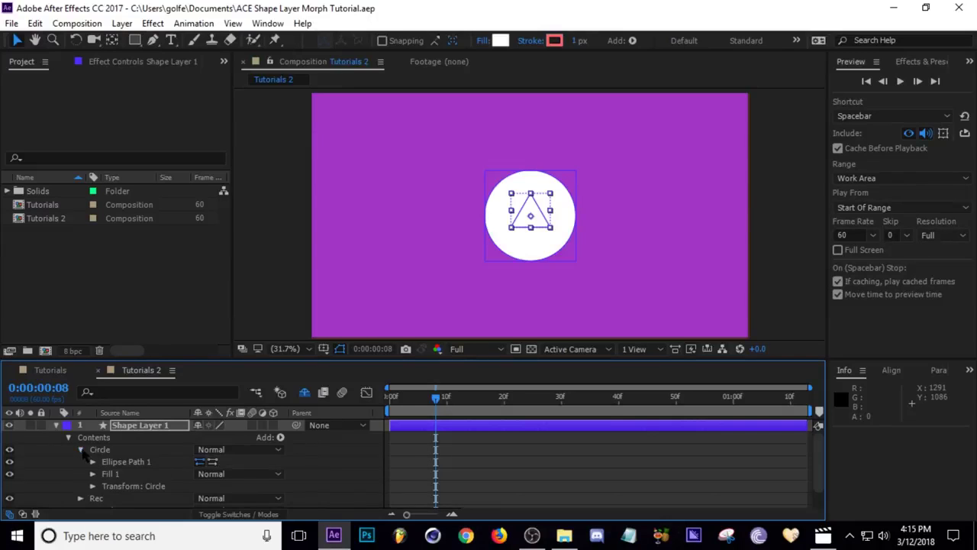
{"action": "left_click", "coordinate": [130, 464]}
{"action": "right_click", "coordinate": [129, 465]}
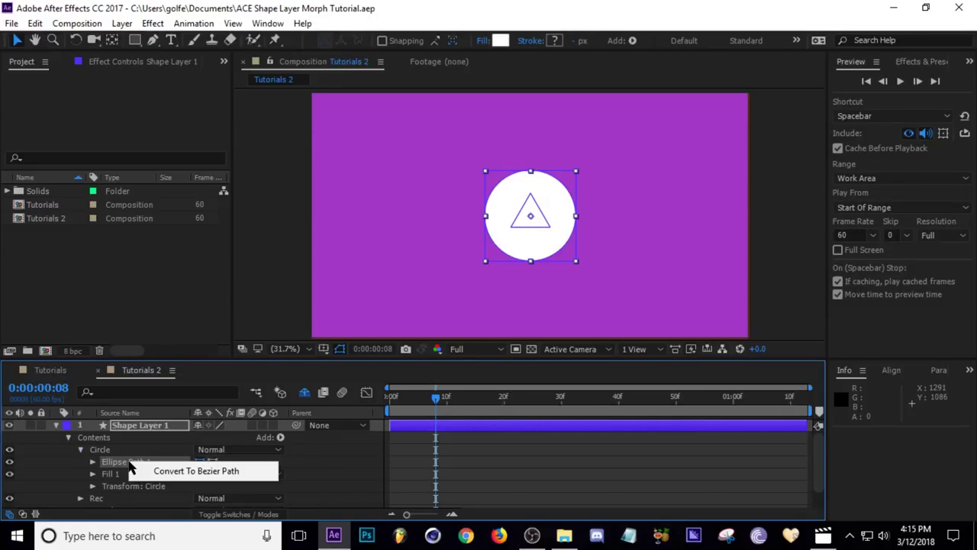
{"action": "left_click", "coordinate": [192, 472]}
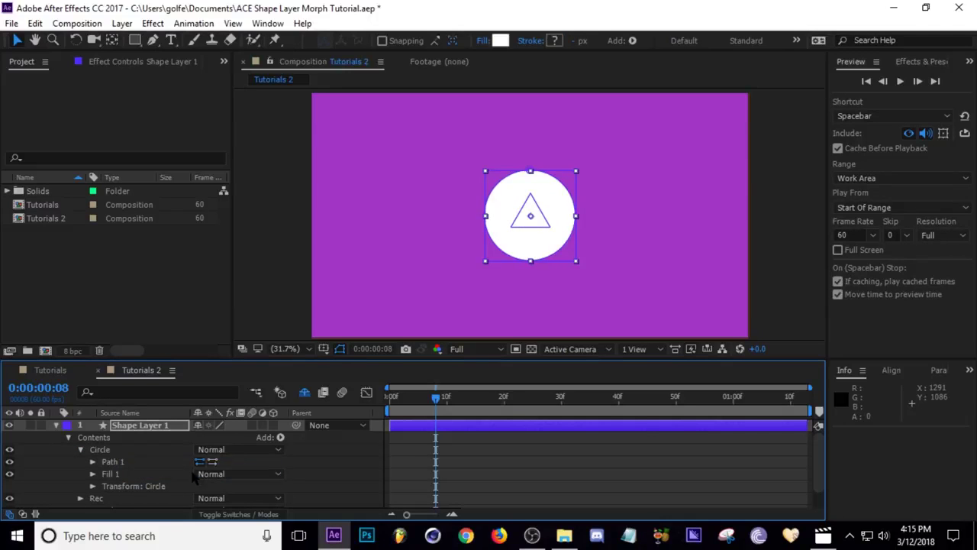
{"action": "left_click", "coordinate": [92, 462]}
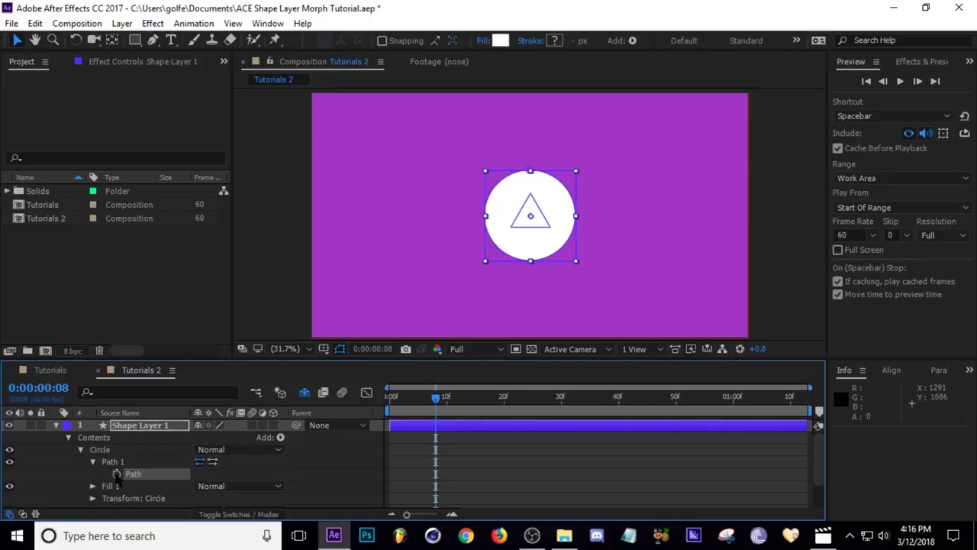
{"action": "left_click", "coordinate": [117, 474]}
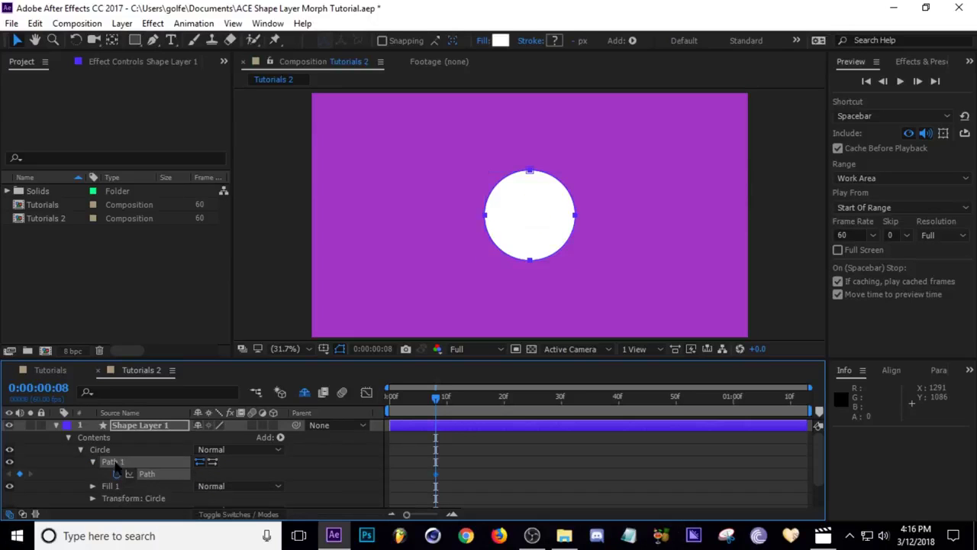
{"action": "left_click", "coordinate": [80, 450]}
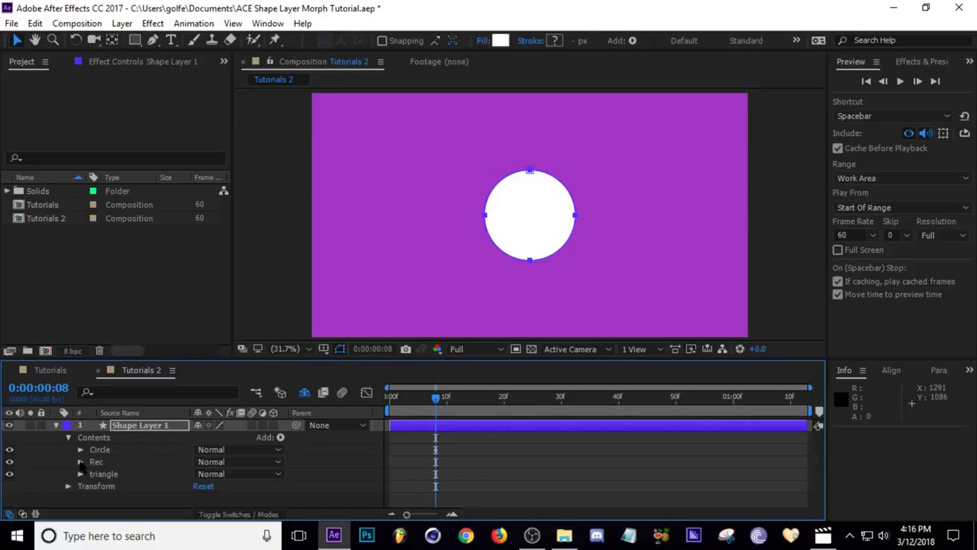
Convert the Rec rectangle path to a Bezier path and keyframe its Path
{"action": "left_click", "coordinate": [81, 462]}
{"action": "left_click", "coordinate": [93, 452]}
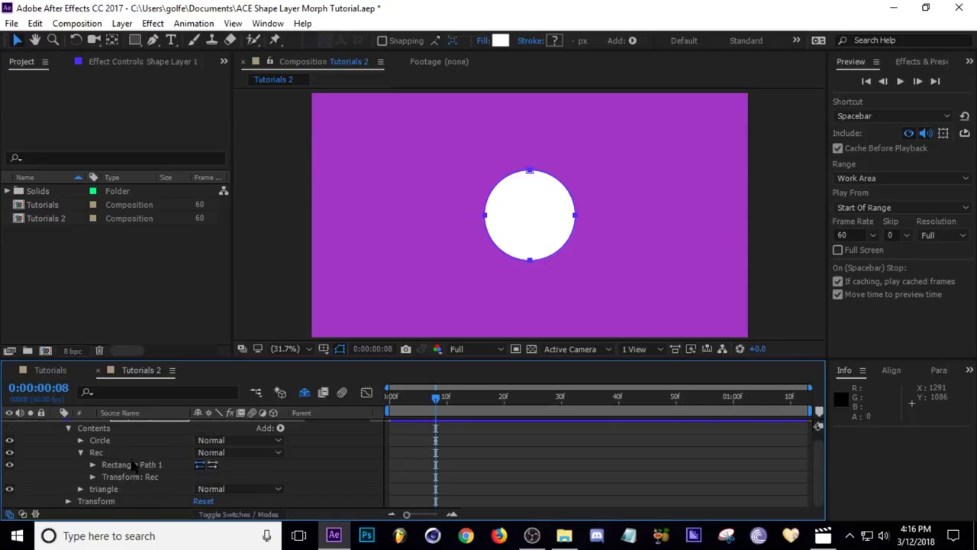
{"action": "right_click", "coordinate": [133, 458]}
{"action": "left_click", "coordinate": [173, 473]}
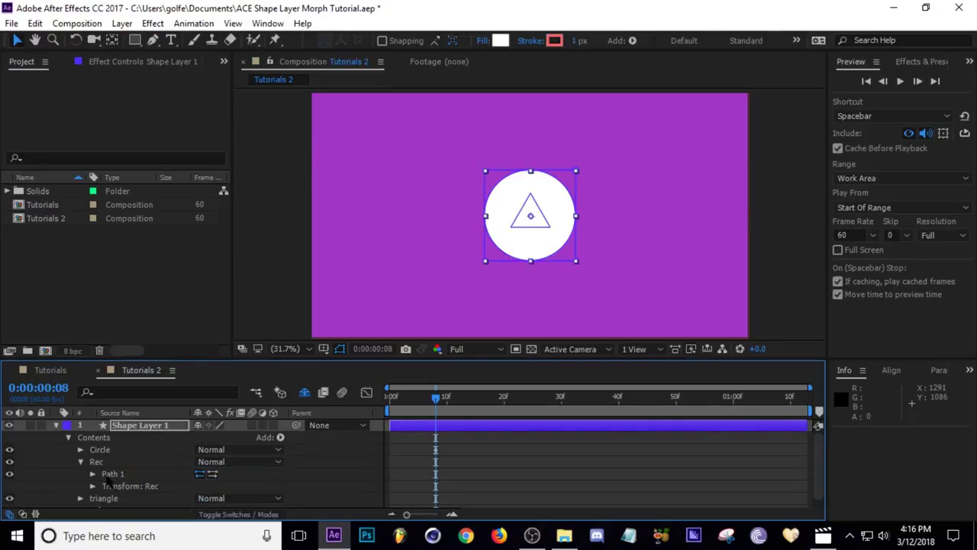
{"action": "left_click", "coordinate": [92, 474]}
{"action": "left_click", "coordinate": [116, 464]}
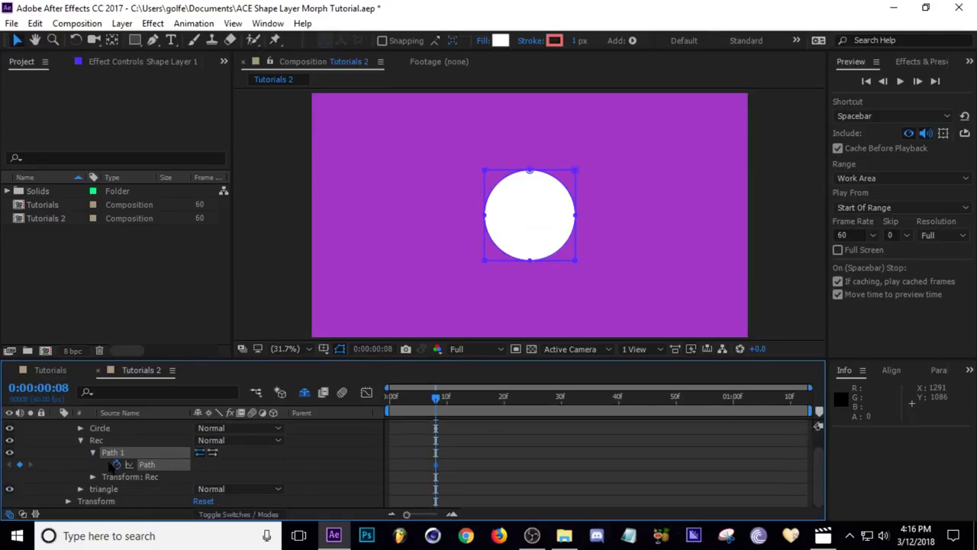
{"action": "left_click", "coordinate": [80, 441]}
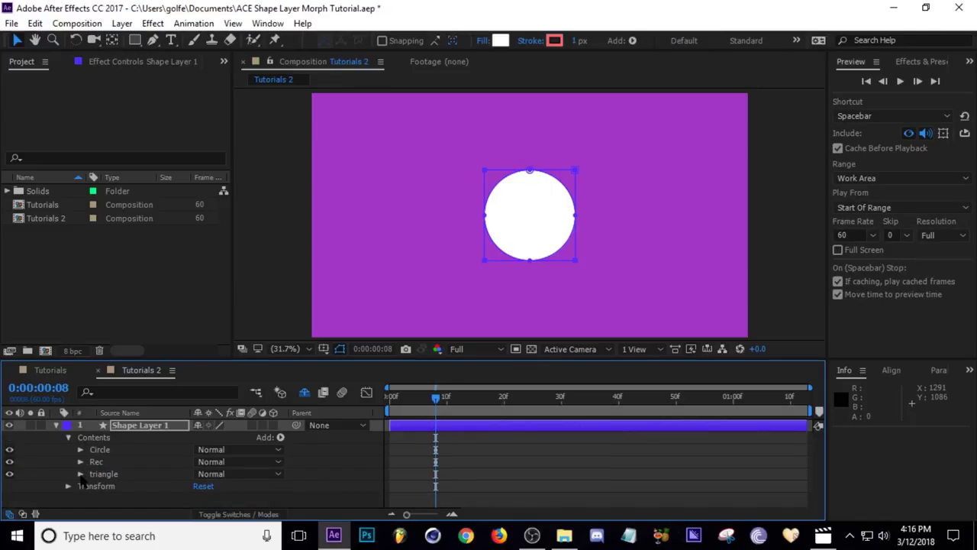
Convert the triangle's polystar path to a Bezier path and keyframe its Path
{"action": "left_click", "coordinate": [80, 474]}
{"action": "scroll", "coordinate": [122, 473], "scroll_direction": "down", "scroll_amount": 1}
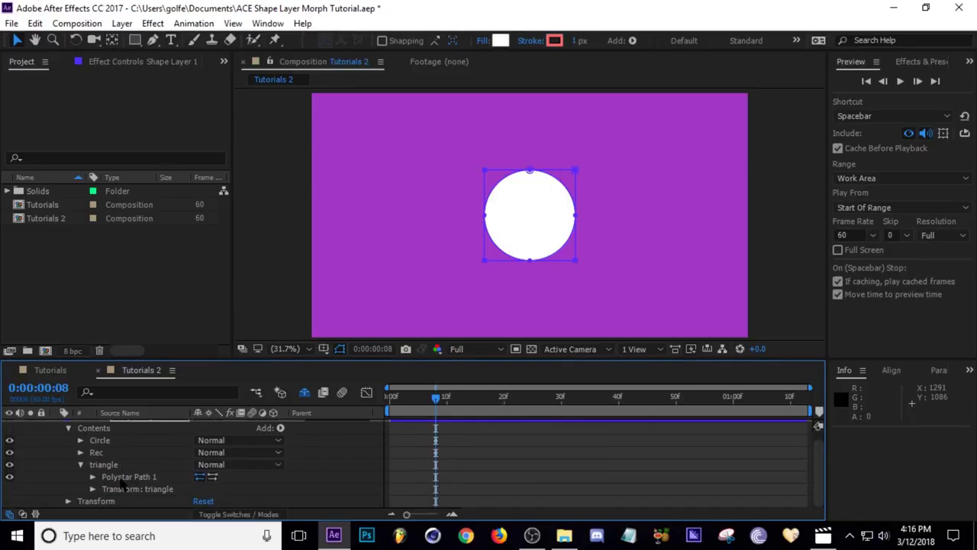
{"action": "right_click", "coordinate": [120, 477]}
{"action": "left_click", "coordinate": [169, 488]}
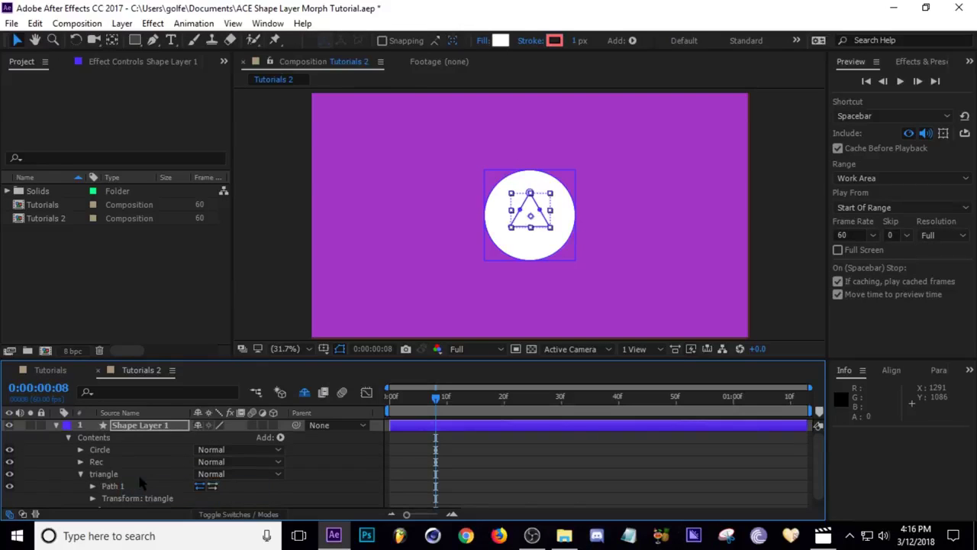
{"action": "scroll", "coordinate": [136, 484], "scroll_direction": "down", "scroll_amount": 1}
{"action": "left_click", "coordinate": [93, 476]}
{"action": "left_click", "coordinate": [117, 488]}
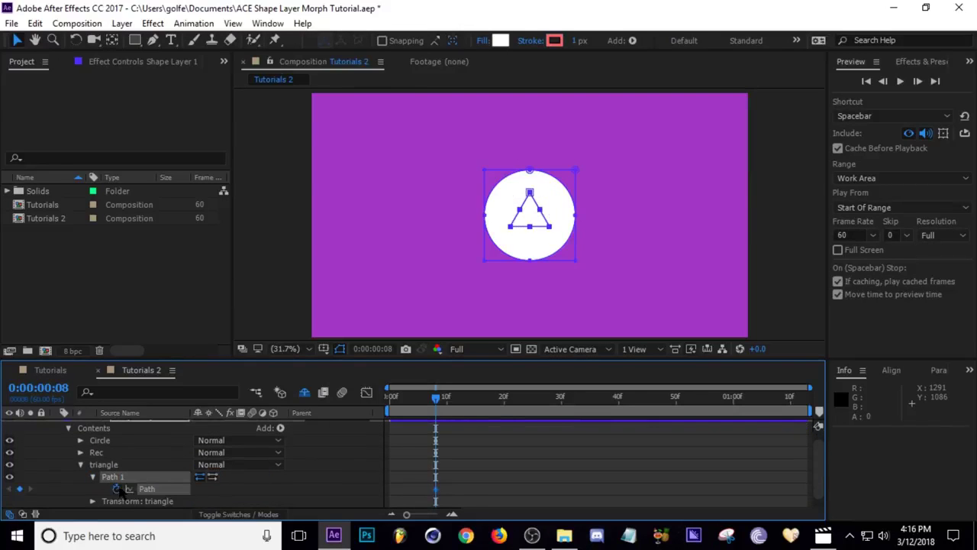
{"action": "scroll", "coordinate": [382, 487], "scroll_direction": "up", "scroll_amount": 1}
Reveal the keyframed Path properties and drag all three Path keyframes to frame 3
{"action": "key", "text": "u"}
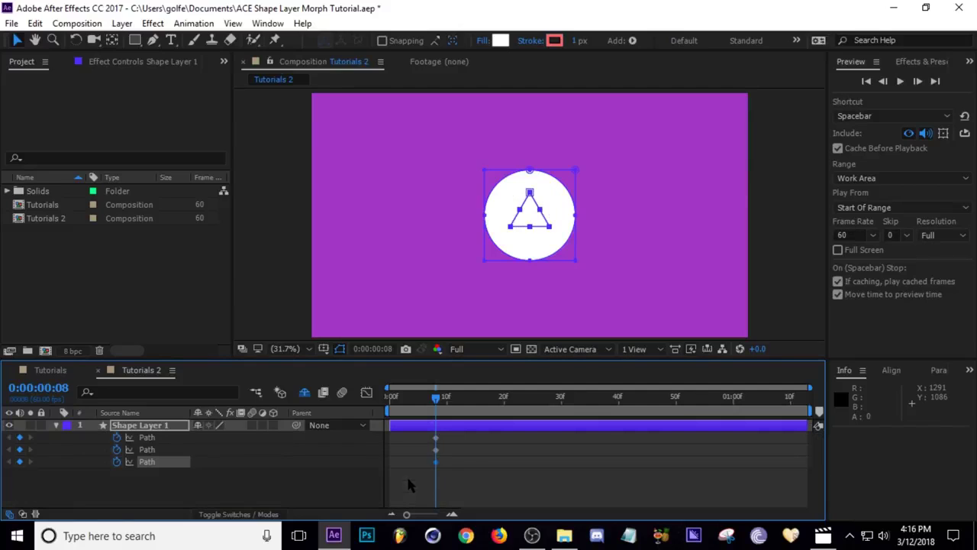
{"action": "left_click_drag", "start_coordinate": [442, 445], "coordinate": [417, 470]}
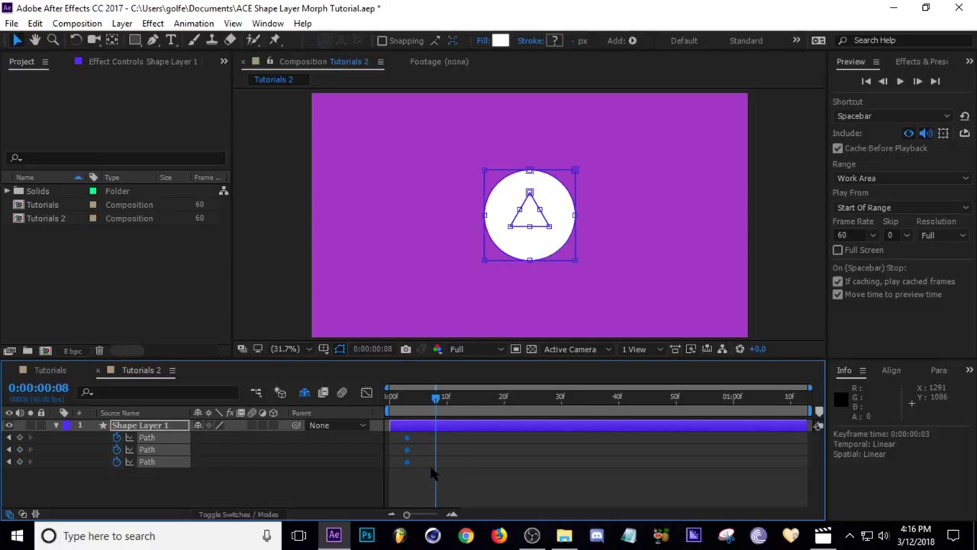
{"action": "left_click", "coordinate": [432, 473]}
{"action": "left_click", "coordinate": [452, 442]}
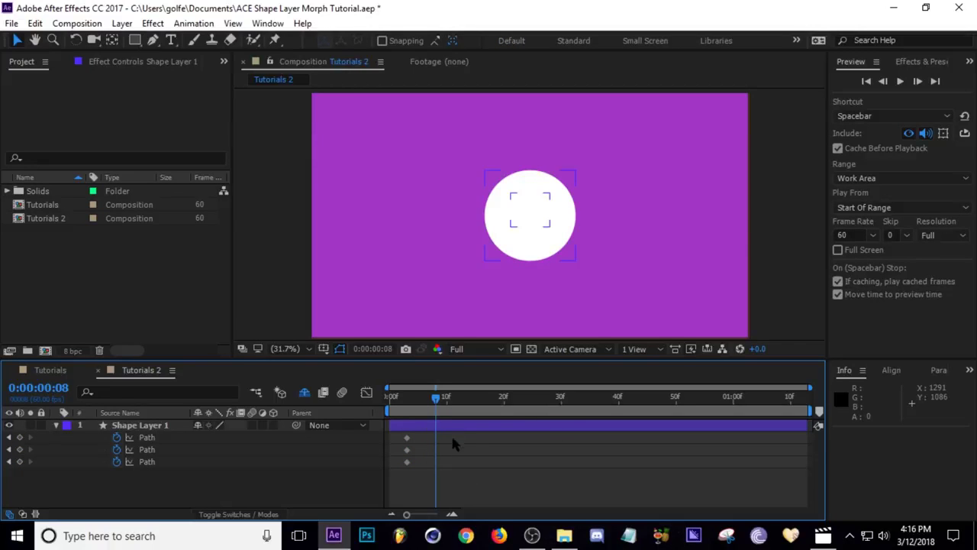
Collapse the Circle, Rec and triangle groups and select the Rec Path keyframe at frame 3
{"action": "left_click", "coordinate": [55, 428]}
{"action": "left_click", "coordinate": [55, 427]}
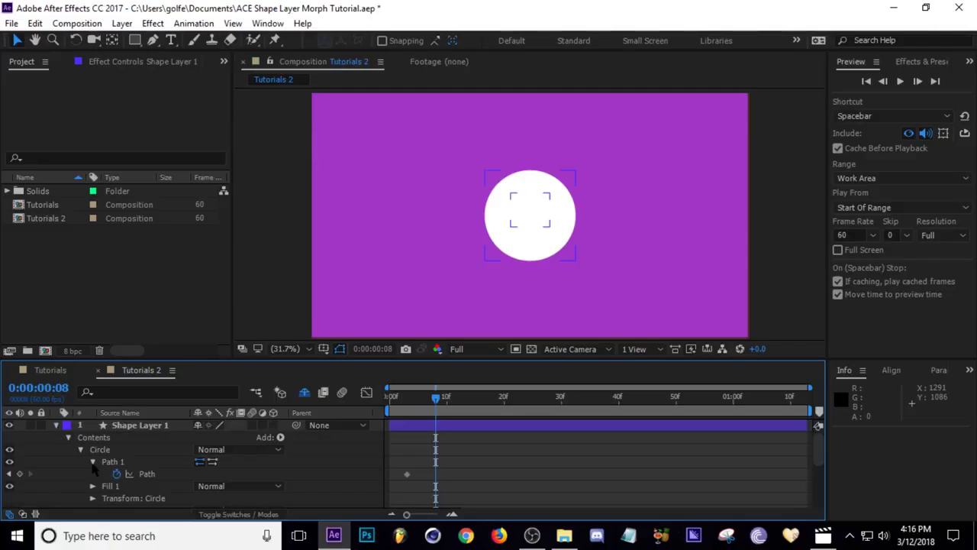
{"action": "left_click", "coordinate": [81, 449]}
{"action": "left_click", "coordinate": [80, 461]}
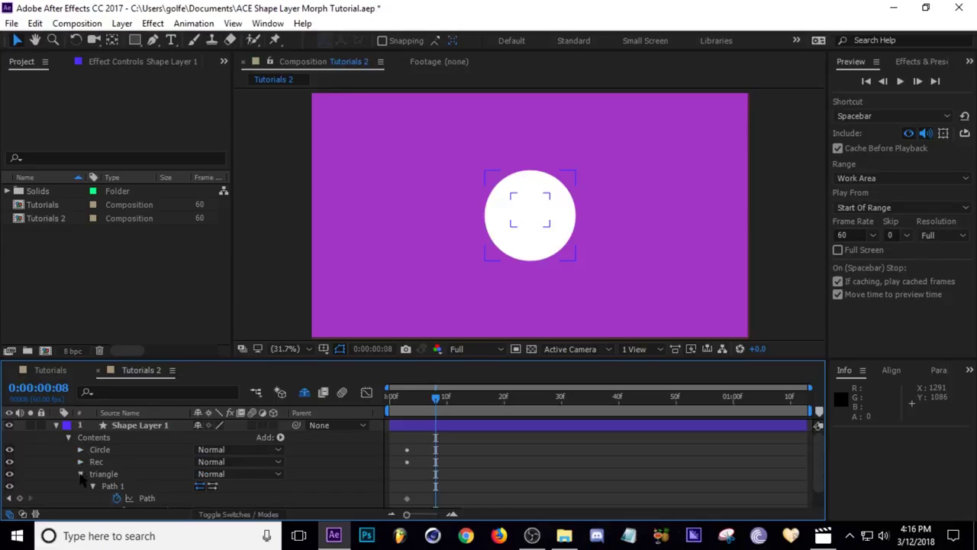
{"action": "left_click", "coordinate": [80, 473]}
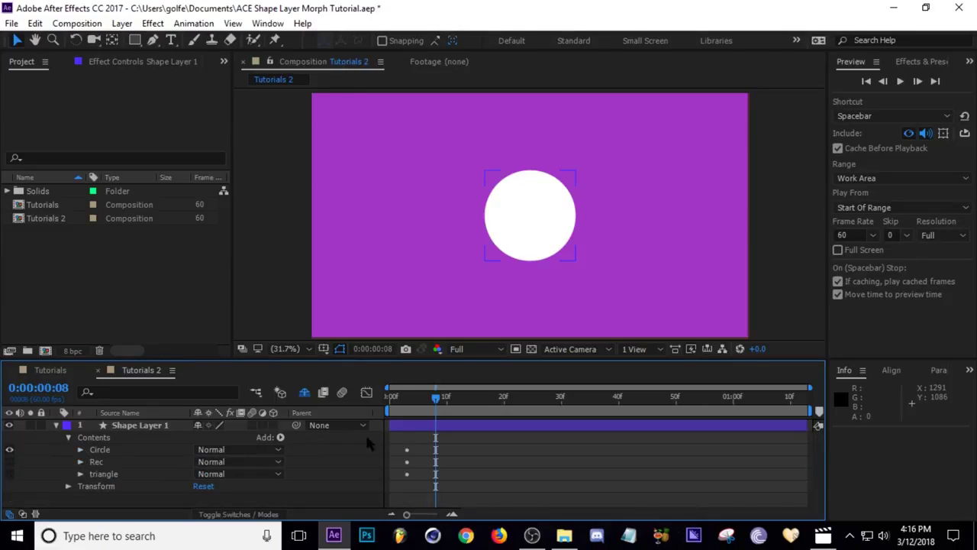
{"action": "left_click", "coordinate": [417, 433]}
{"action": "key", "text": "u"}
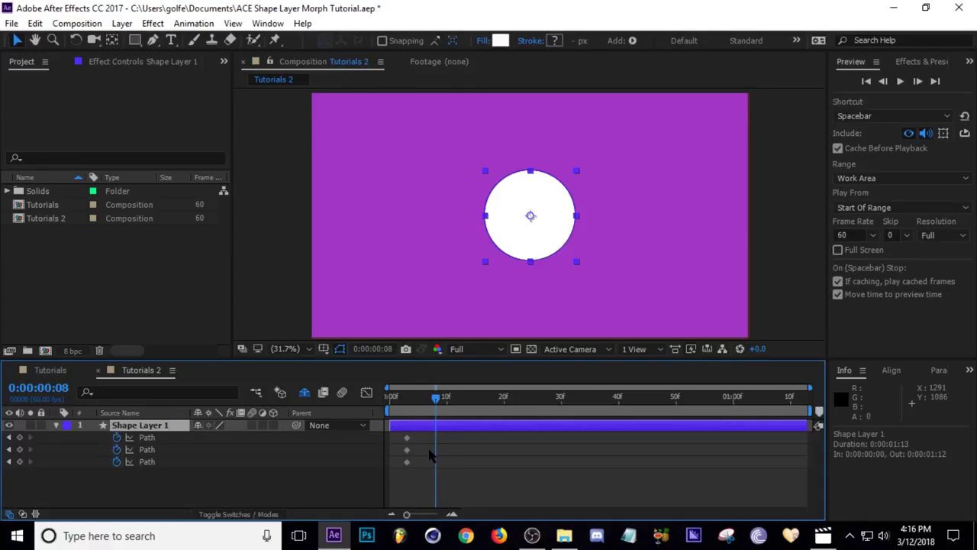
{"action": "left_click", "coordinate": [407, 449]}
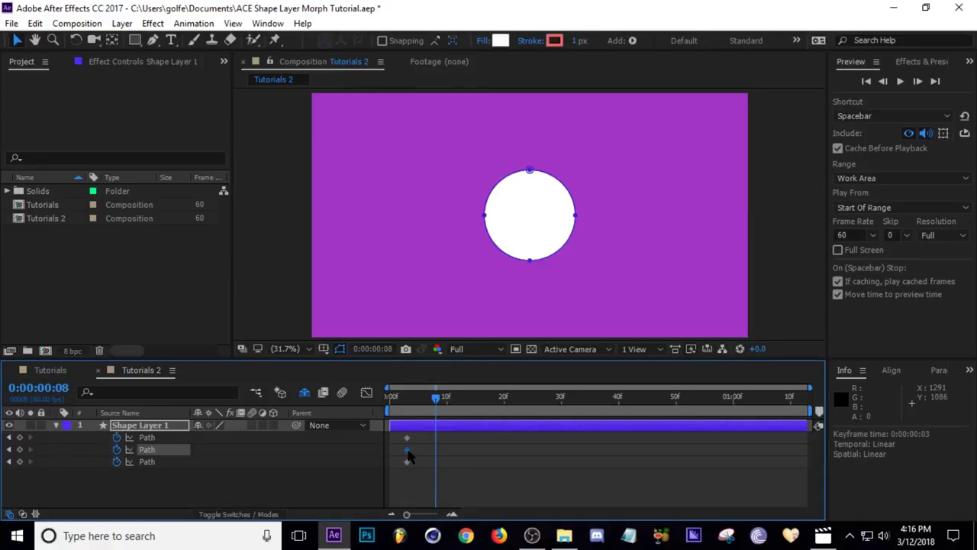
Paste the rectangle Path keyframe onto the circle's Path at frame 9
{"action": "key", "text": "ctrl+c"}
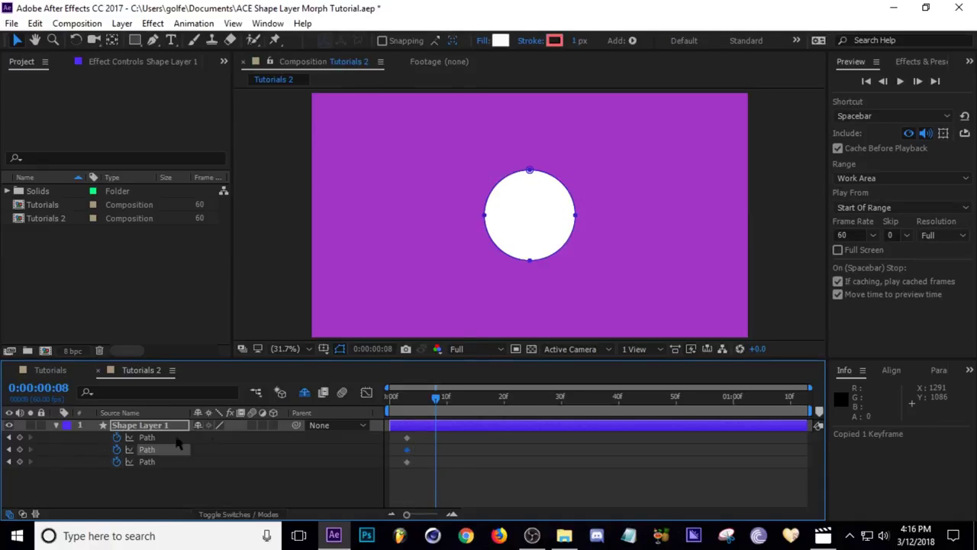
{"action": "left_click", "coordinate": [151, 438]}
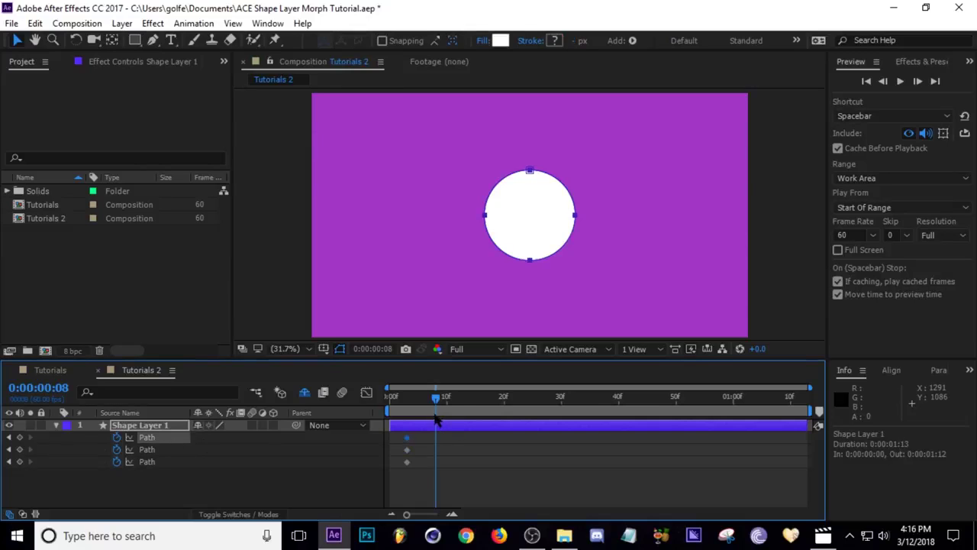
{"action": "left_click_drag", "start_coordinate": [435, 407], "coordinate": [443, 407]}
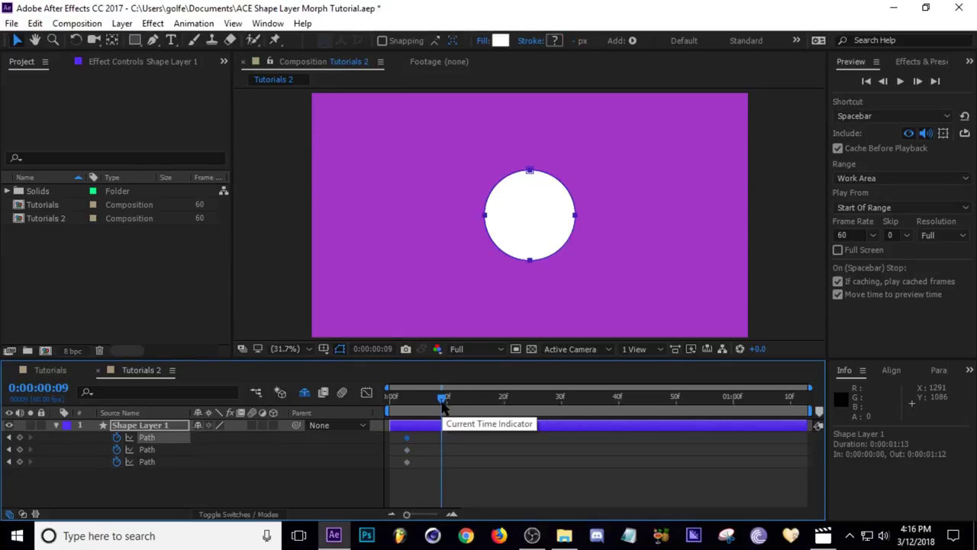
{"action": "key", "text": "ctrl+v"}
{"action": "key", "text": "j"}
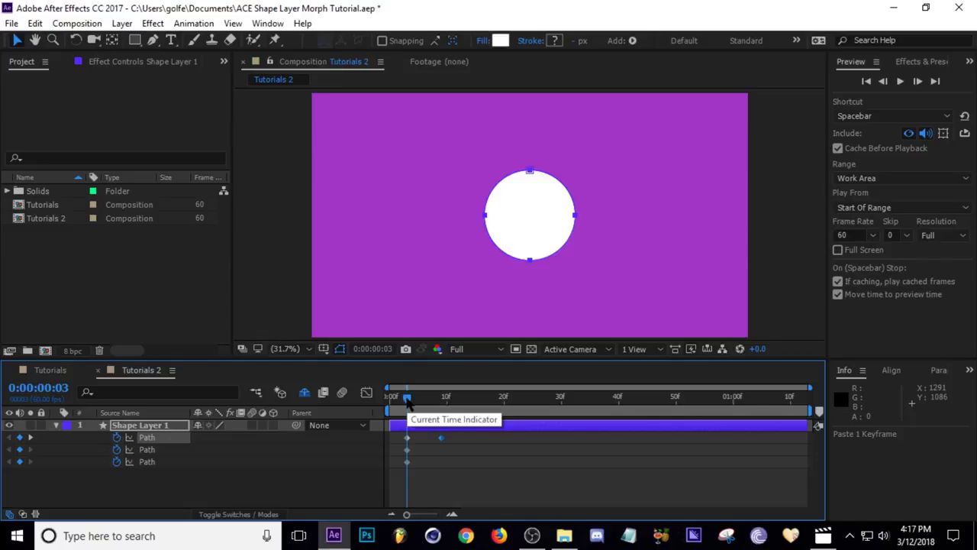
{"action": "left_click_drag", "start_coordinate": [407, 404], "coordinate": [443, 404]}
{"action": "left_click", "coordinate": [407, 468]}
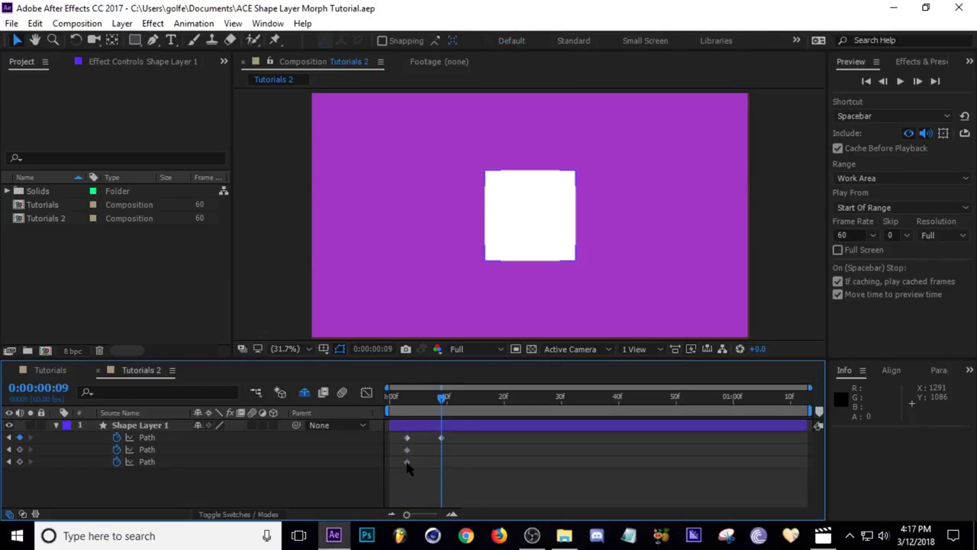
Paste the triangle Path keyframe onto the circle's Path at frame 16
{"action": "left_click", "coordinate": [407, 461]}
{"action": "key", "text": "ctrl+c"}
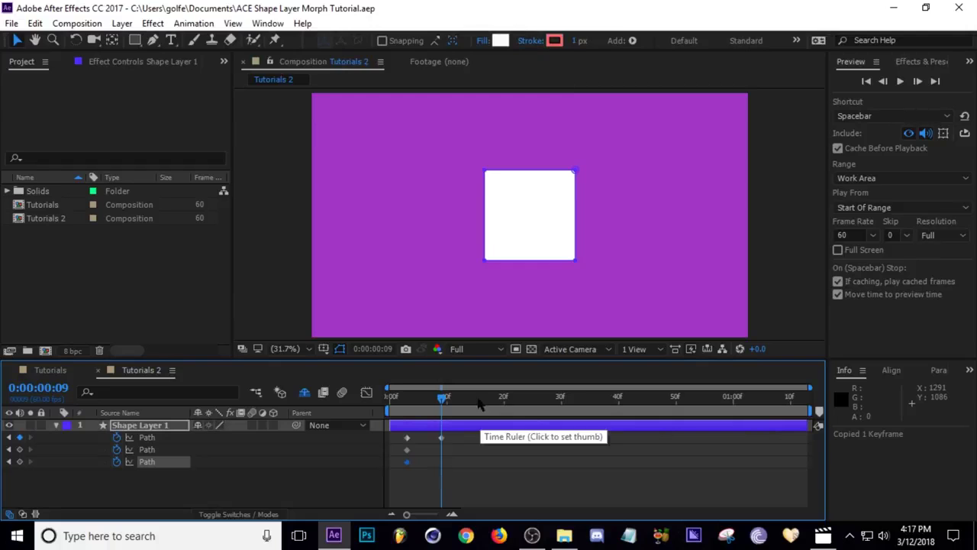
{"action": "left_click", "coordinate": [481, 402]}
{"action": "left_click", "coordinate": [147, 437]}
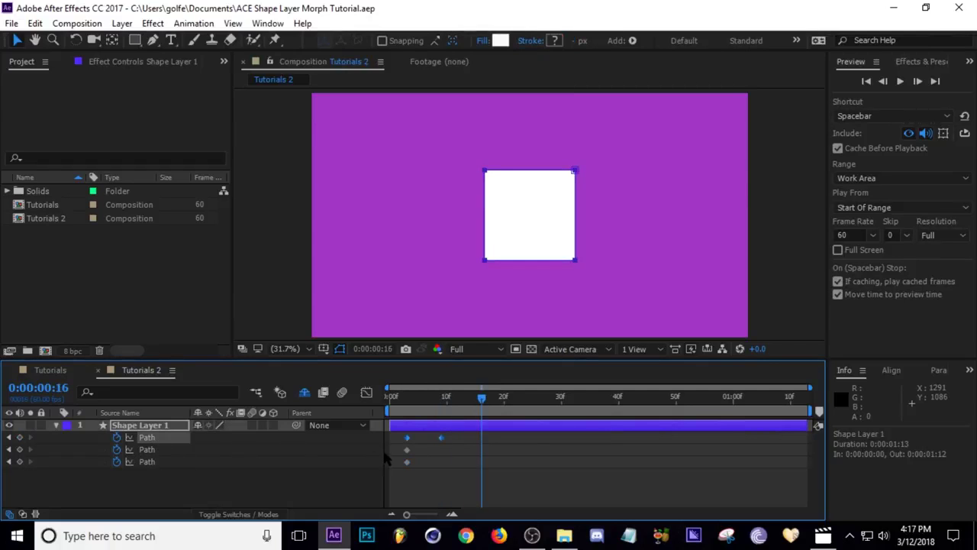
{"action": "key", "text": "ctrl+v"}
{"action": "left_click", "coordinate": [465, 462]}
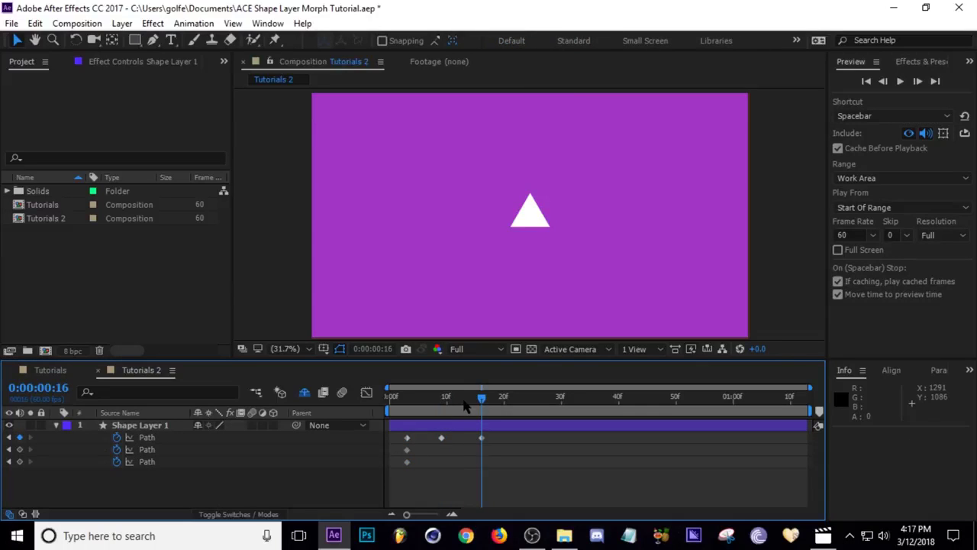
Scrub through the square-to-triangle morph, ending on the full triangle at frame 16
{"action": "left_click_drag", "start_coordinate": [468, 410], "coordinate": [492, 422]}
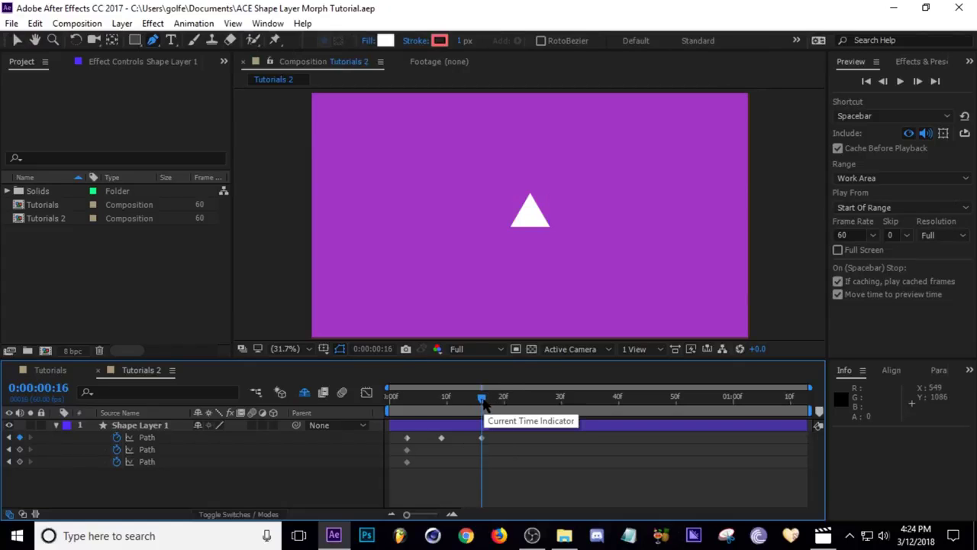
{"action": "left_click_drag", "start_coordinate": [483, 402], "coordinate": [446, 415]}
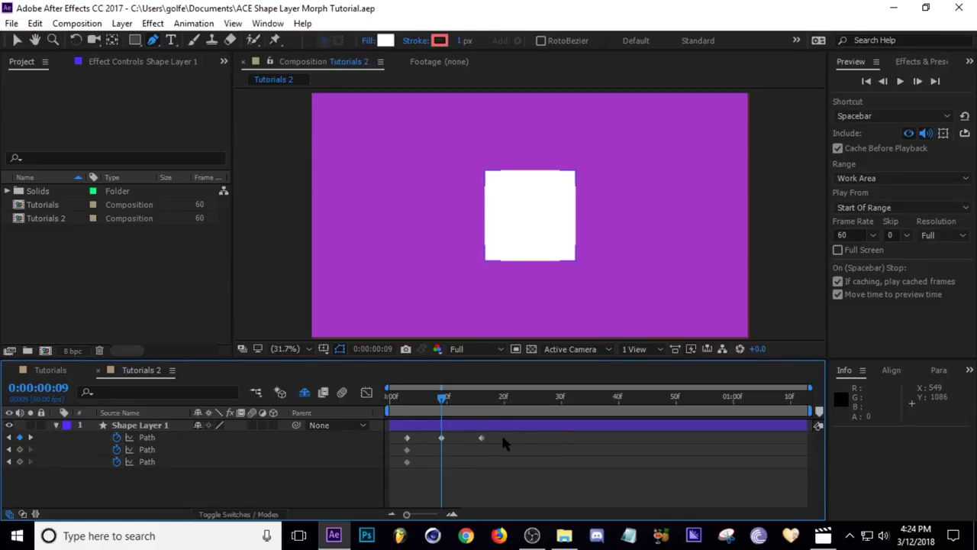
{"action": "left_click_drag", "start_coordinate": [474, 399], "coordinate": [481, 406]}
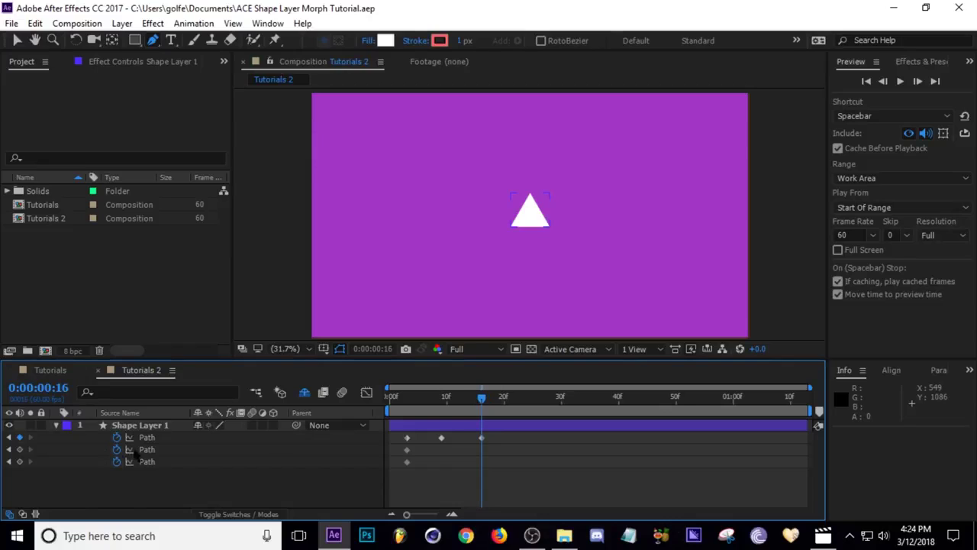
Add a new empty path to Shape Layer 1's contents
{"action": "left_click", "coordinate": [57, 426]}
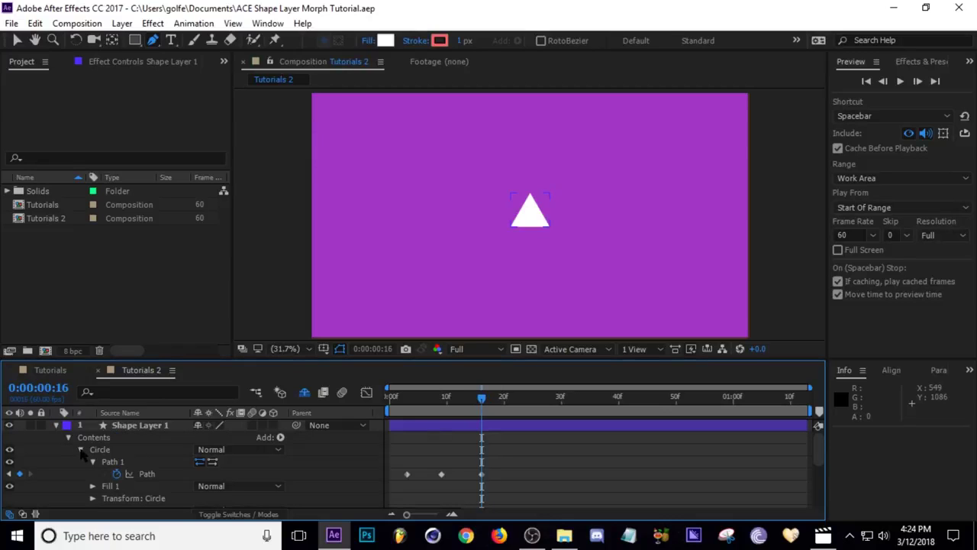
{"action": "left_click", "coordinate": [81, 450]}
{"action": "left_click", "coordinate": [81, 474]}
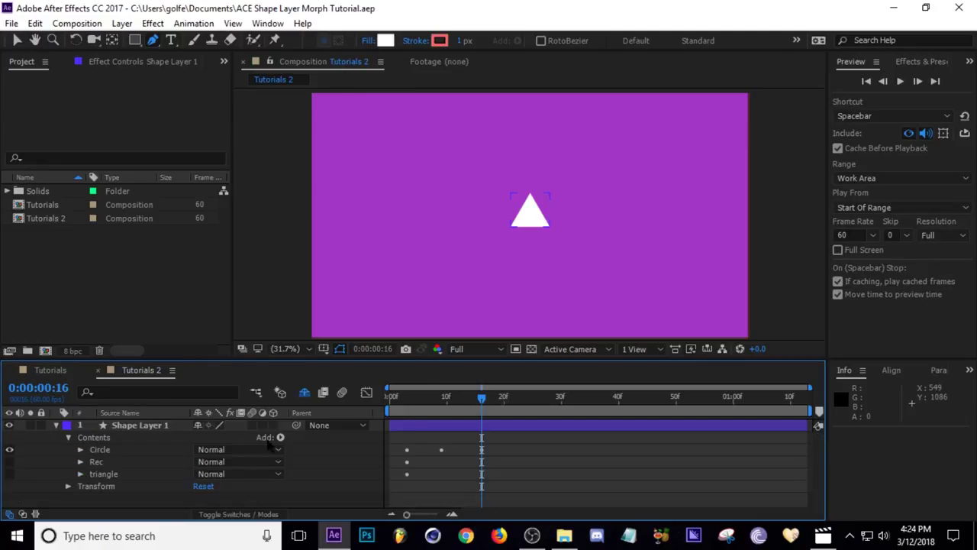
{"action": "left_click", "coordinate": [281, 437]}
{"action": "left_click", "coordinate": [332, 192]}
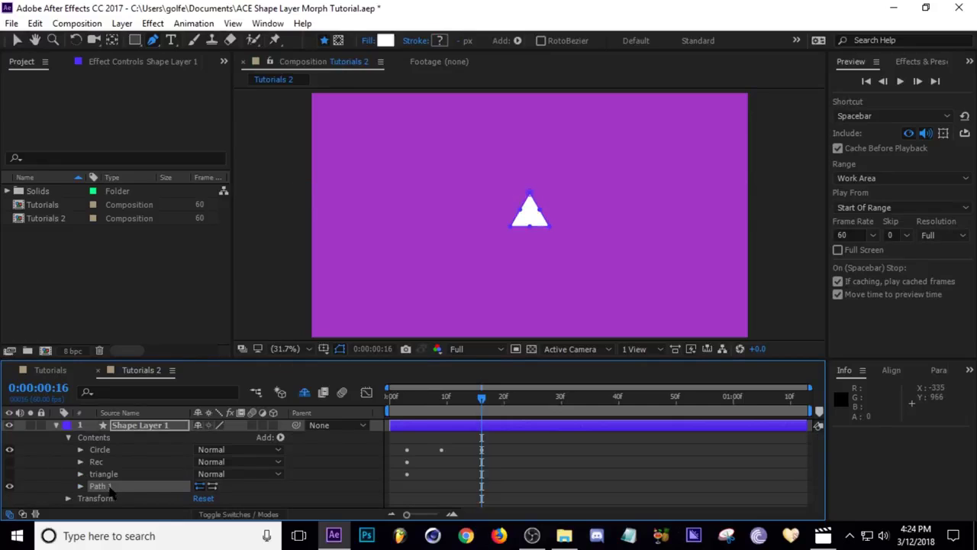
Draw a five-point custom shape with the Pen tool and close it on its first point
{"action": "left_click", "coordinate": [365, 176]}
{"action": "left_click", "coordinate": [418, 150]}
{"action": "left_click", "coordinate": [465, 256]}
{"action": "left_click", "coordinate": [382, 282]}
{"action": "left_click", "coordinate": [398, 232]}
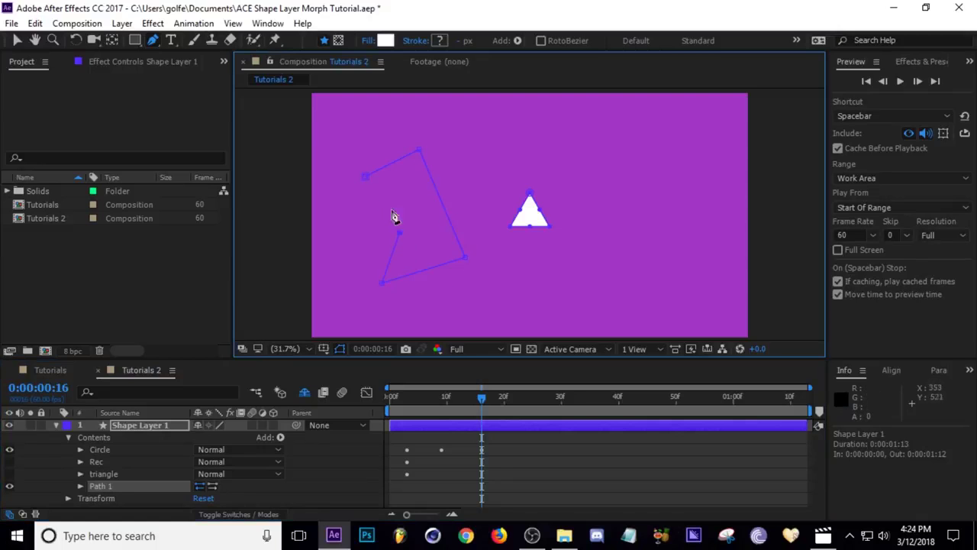
{"action": "left_click", "coordinate": [366, 177]}
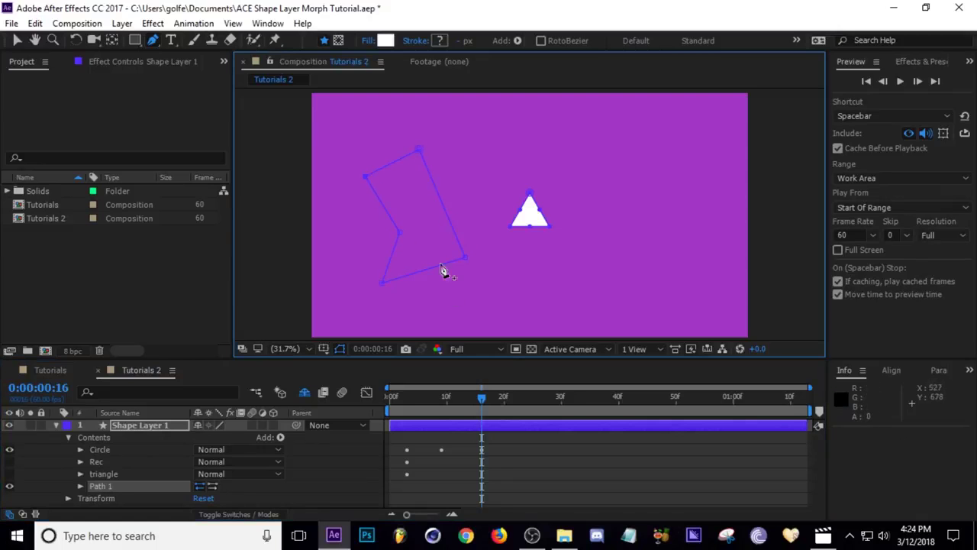
Keyframe Path 1's path at frame 16 and copy that keyframe
{"action": "right_click", "coordinate": [119, 494]}
{"action": "key", "text": "Escape"}
{"action": "left_click", "coordinate": [91, 489]}
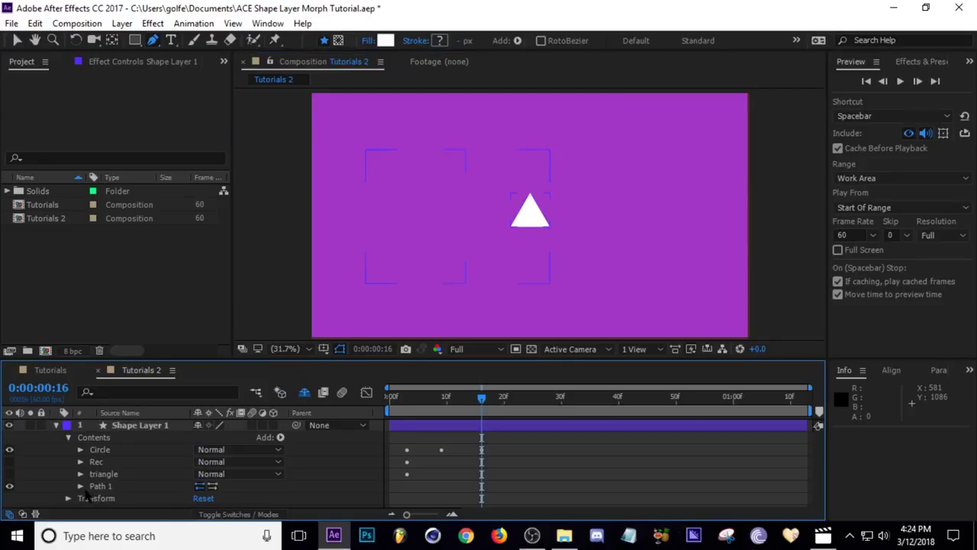
{"action": "left_click", "coordinate": [80, 486]}
{"action": "scroll", "coordinate": [104, 488], "scroll_direction": "down", "scroll_amount": 1}
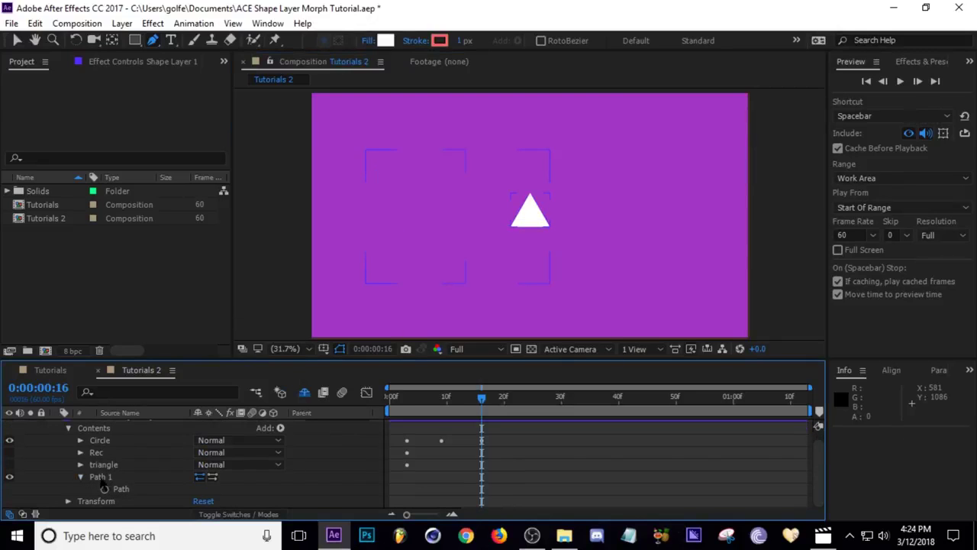
{"action": "left_click", "coordinate": [105, 489]}
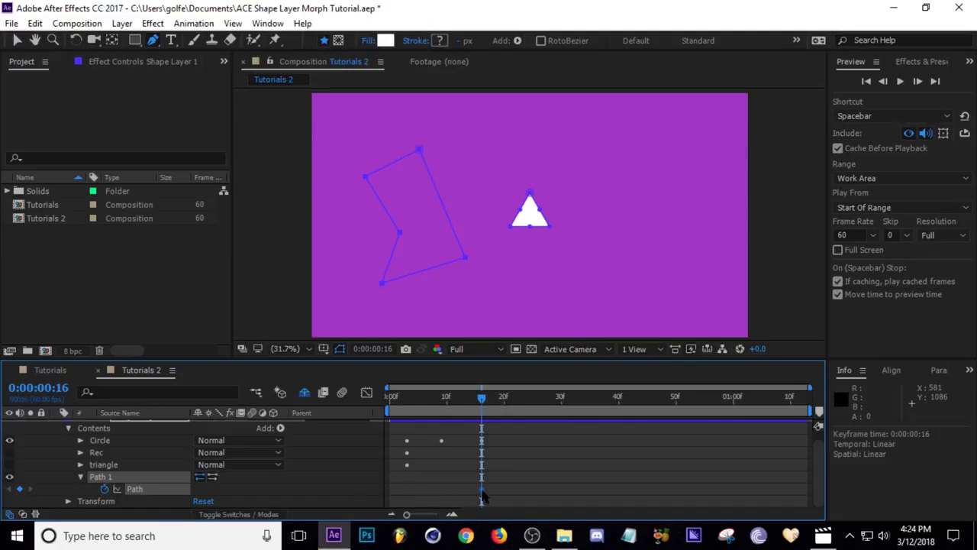
{"action": "key", "text": "ctrl+c"}
{"action": "scroll", "coordinate": [306, 466], "scroll_direction": "up", "scroll_amount": 1}
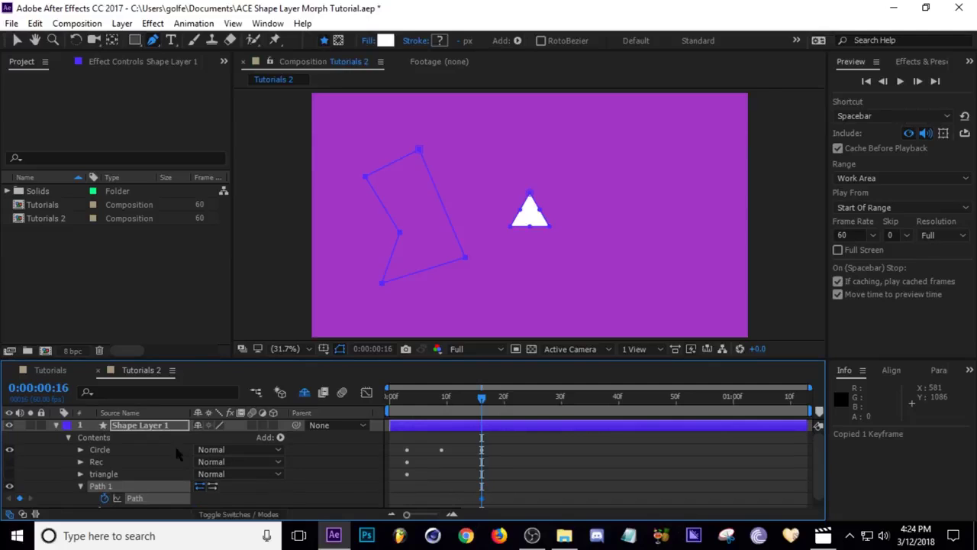
Paste the custom shape keyframe onto the Circle's Path at frame 23
{"action": "left_click", "coordinate": [129, 449]}
{"action": "key", "text": "u"}
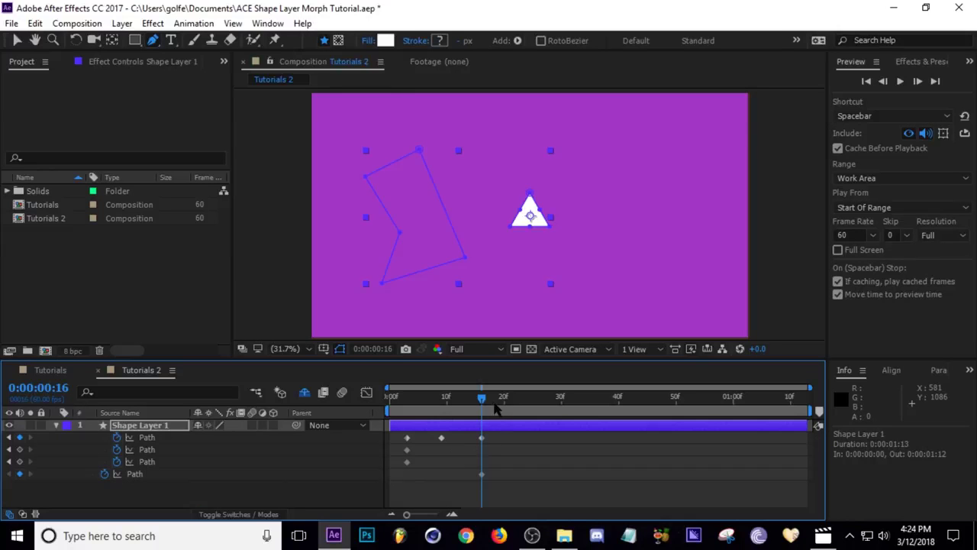
{"action": "left_click", "coordinate": [521, 398]}
{"action": "left_click", "coordinate": [481, 437]}
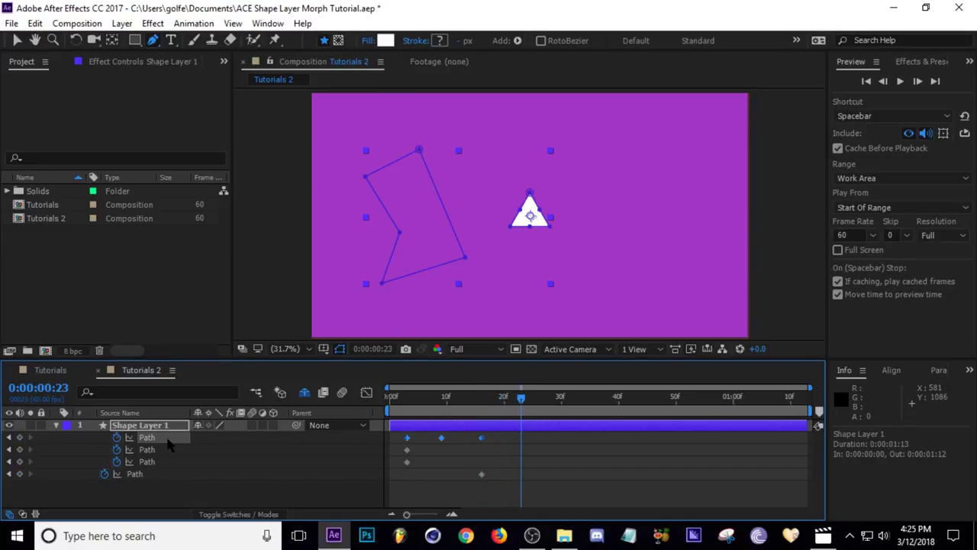
{"action": "key", "text": "ctrl+c"}
{"action": "key", "text": "ctrl+v"}
Move the custom shape keyframe to frame 32 and scrub to preview the morph
{"action": "left_click", "coordinate": [540, 446]}
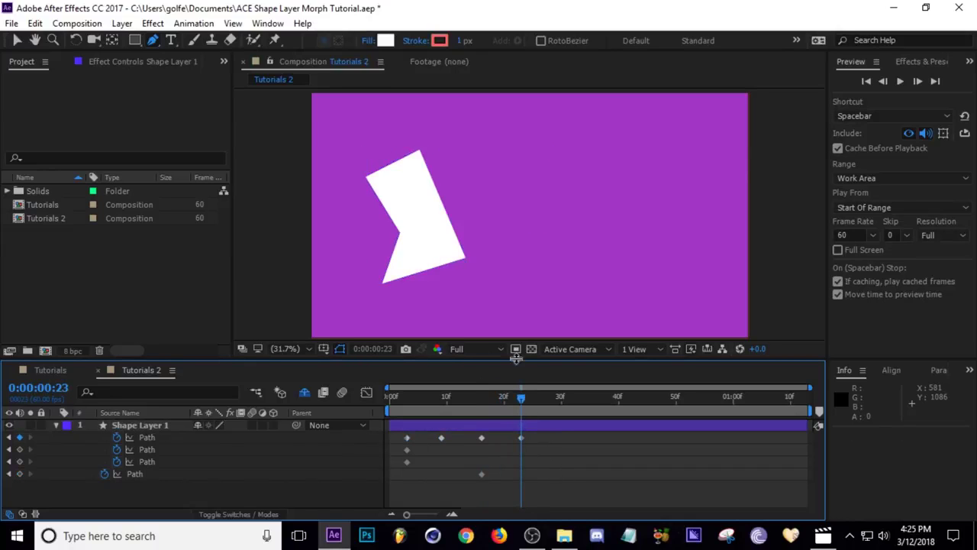
{"action": "left_click", "coordinate": [521, 438]}
{"action": "left_click_drag", "start_coordinate": [521, 437], "coordinate": [572, 437]}
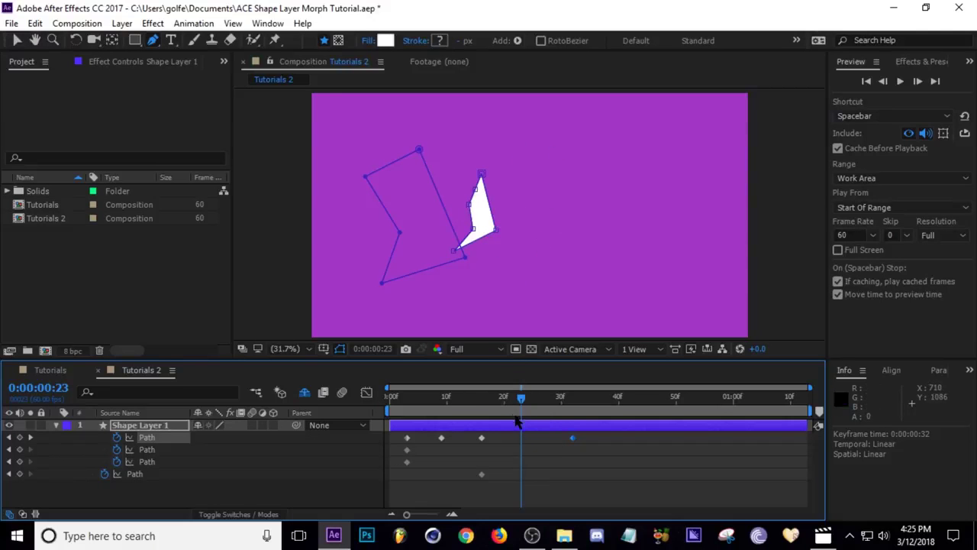
{"action": "left_click_drag", "start_coordinate": [521, 405], "coordinate": [482, 407]}
{"action": "left_click", "coordinate": [527, 449]}
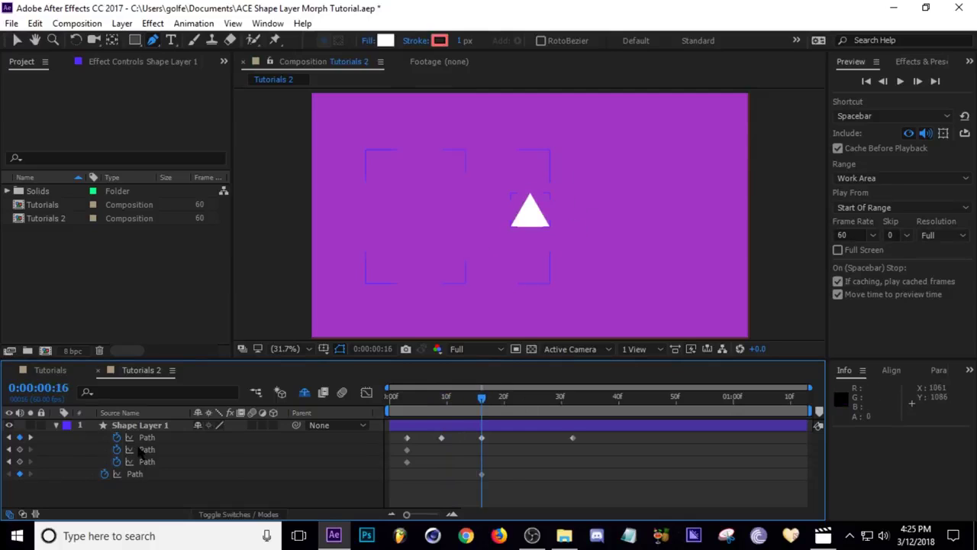
Add a Repeater to the Circle group
{"action": "key", "text": "v"}
{"action": "left_click", "coordinate": [56, 425]}
{"action": "left_click", "coordinate": [55, 425]}
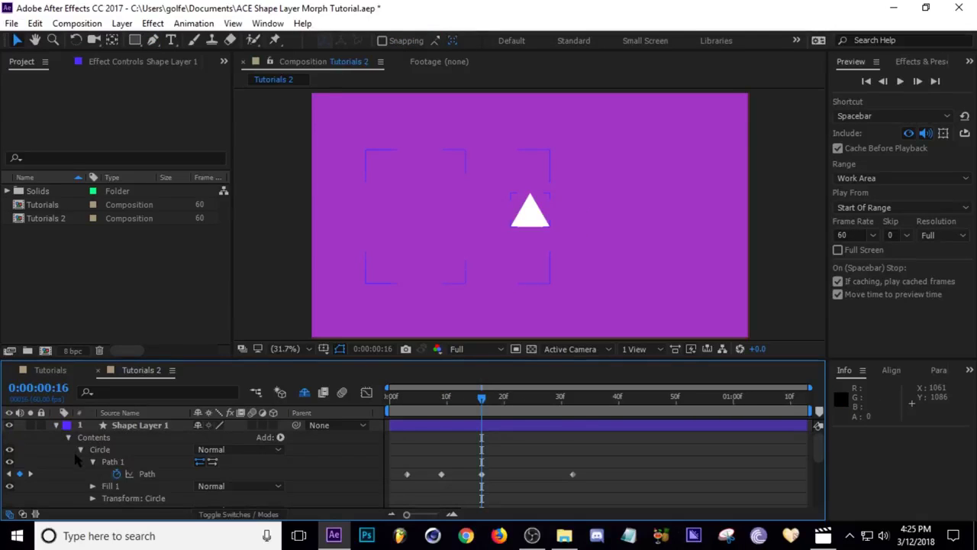
{"action": "left_click", "coordinate": [80, 450]}
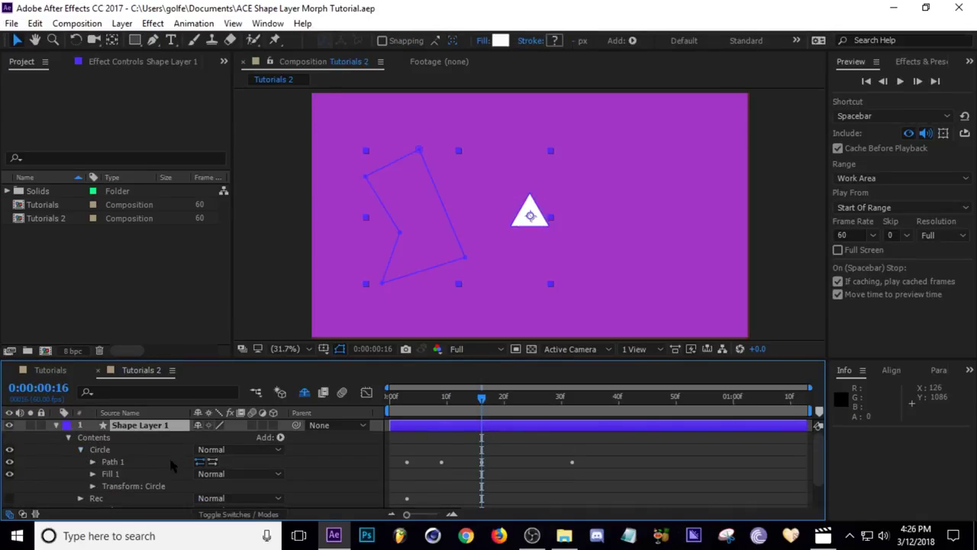
{"action": "left_click", "coordinate": [95, 450]}
{"action": "left_click", "coordinate": [281, 436]}
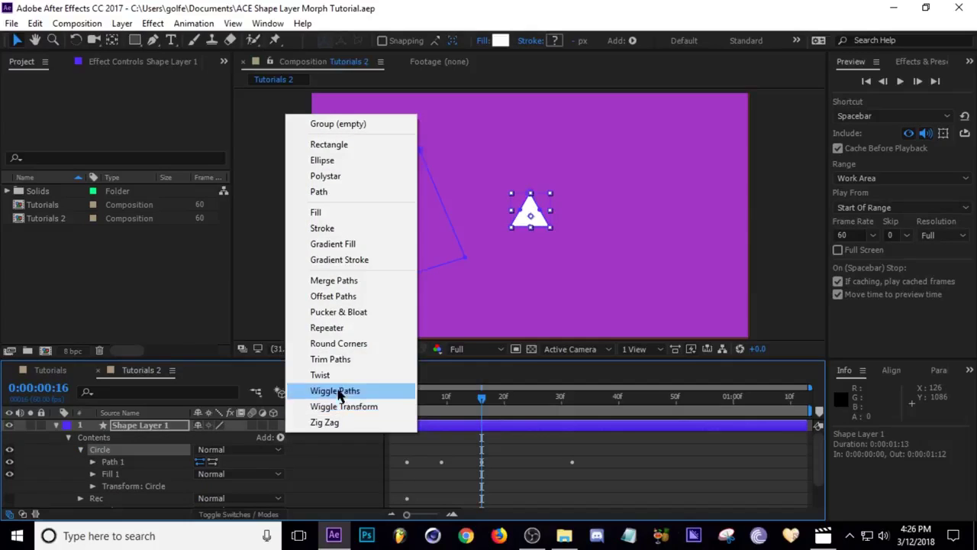
{"action": "left_click", "coordinate": [328, 327]}
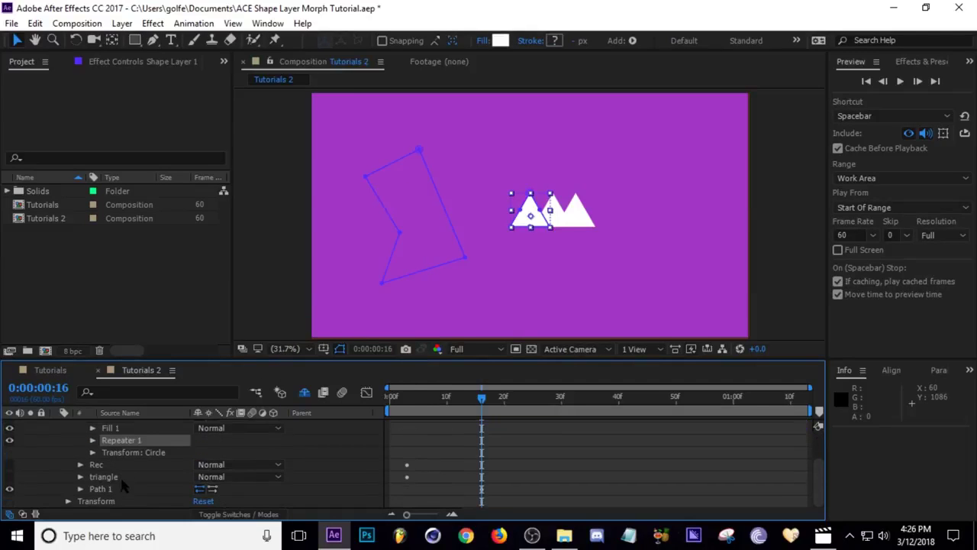
Set Repeater 1's transform Position to 286,0 and Scale to 178%
{"action": "left_click", "coordinate": [93, 441]}
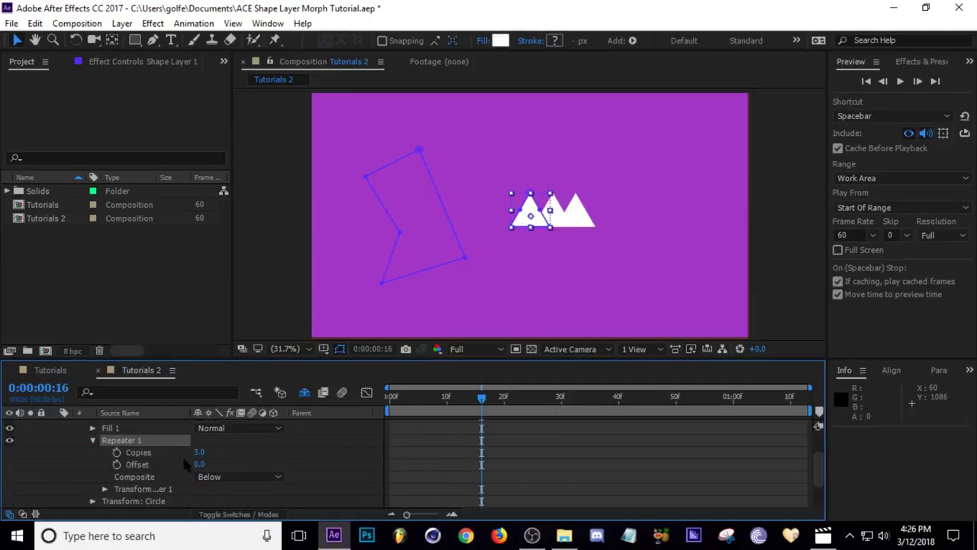
{"action": "left_click", "coordinate": [105, 489]}
{"action": "left_click_drag", "start_coordinate": [207, 453], "coordinate": [324, 471]}
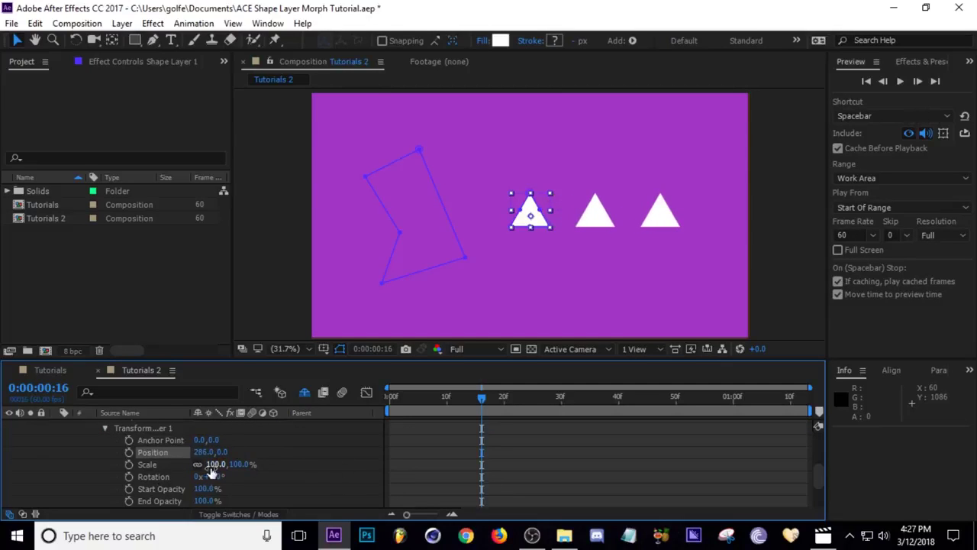
{"action": "left_click_drag", "start_coordinate": [214, 472], "coordinate": [275, 467]}
{"action": "left_click_drag", "start_coordinate": [459, 401], "coordinate": [503, 412]}
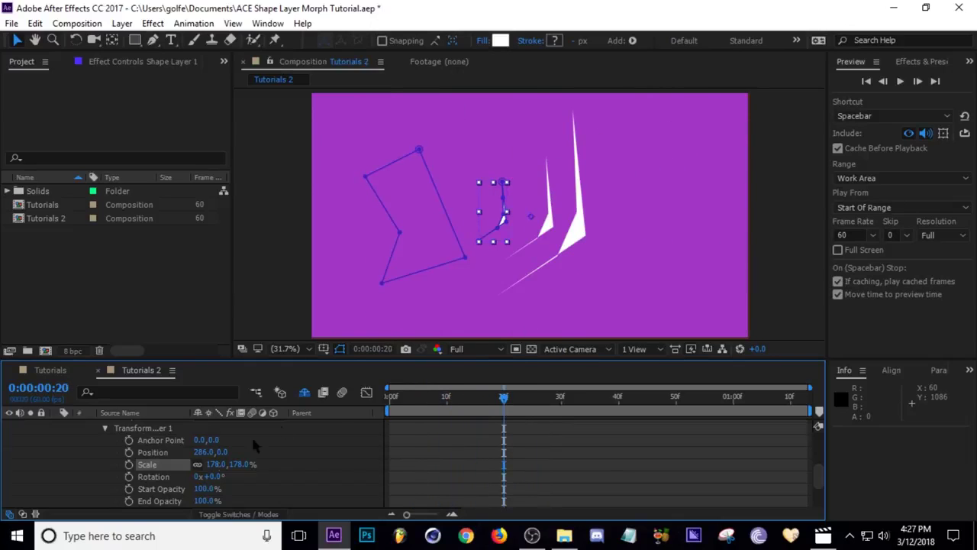
Scroll the layer properties back up to view the Circle group's Repeater 1
{"action": "scroll", "coordinate": [254, 445], "scroll_direction": "up", "scroll_amount": 5}
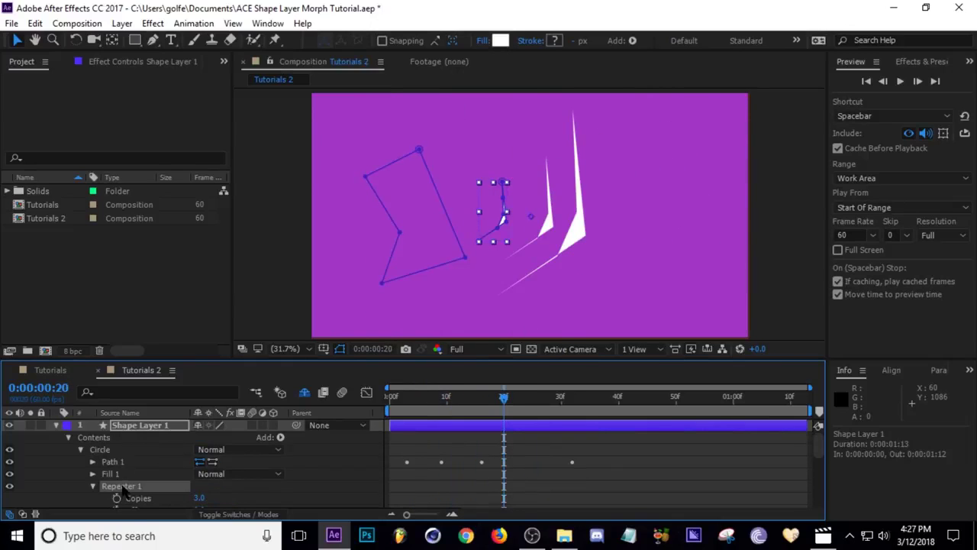